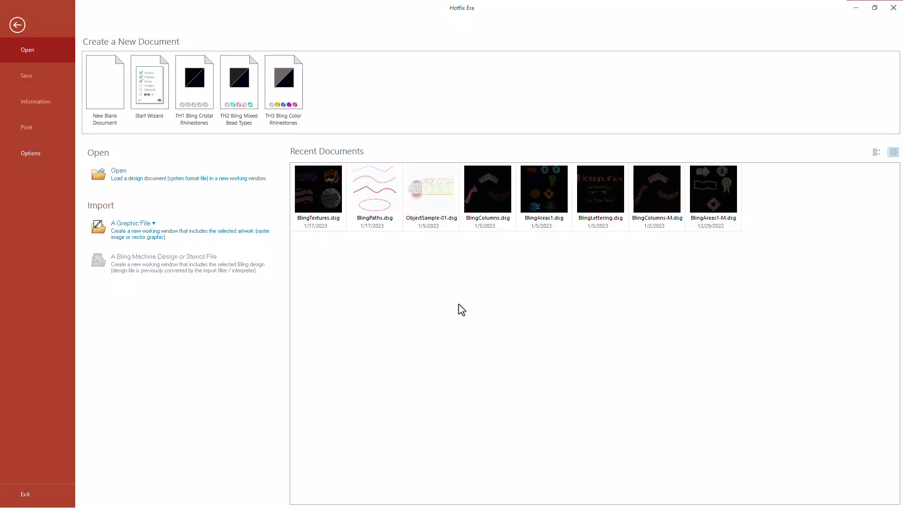
Step: Create the blank design document Design1 from the backstage Open page
{"action": "left_click", "coordinate": [106, 73]}
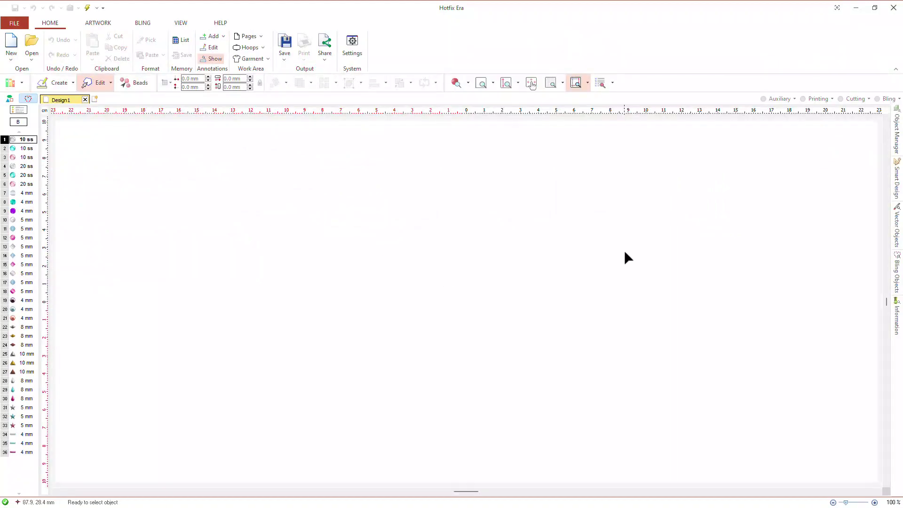
Step: Show the Object Manager and Smart Design panels and glance at the display-mode list
{"action": "left_click", "coordinate": [898, 134]}
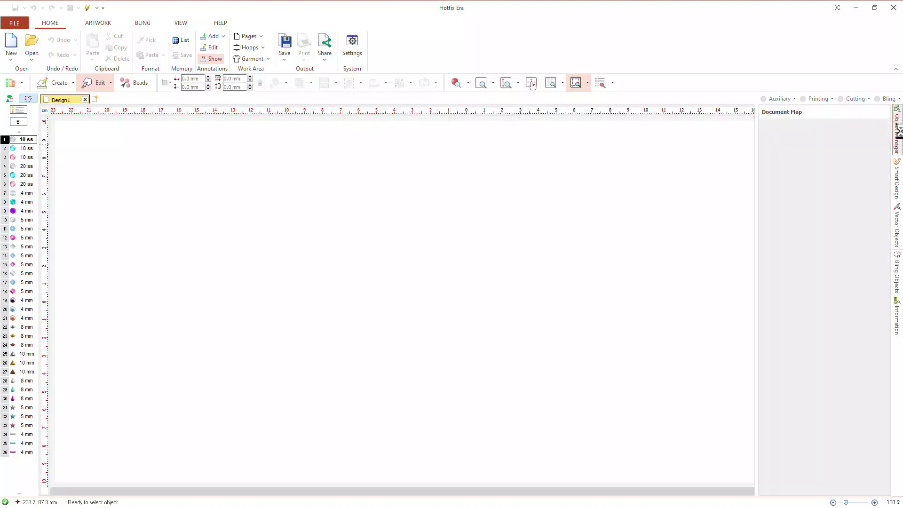
{"action": "left_click", "coordinate": [897, 180]}
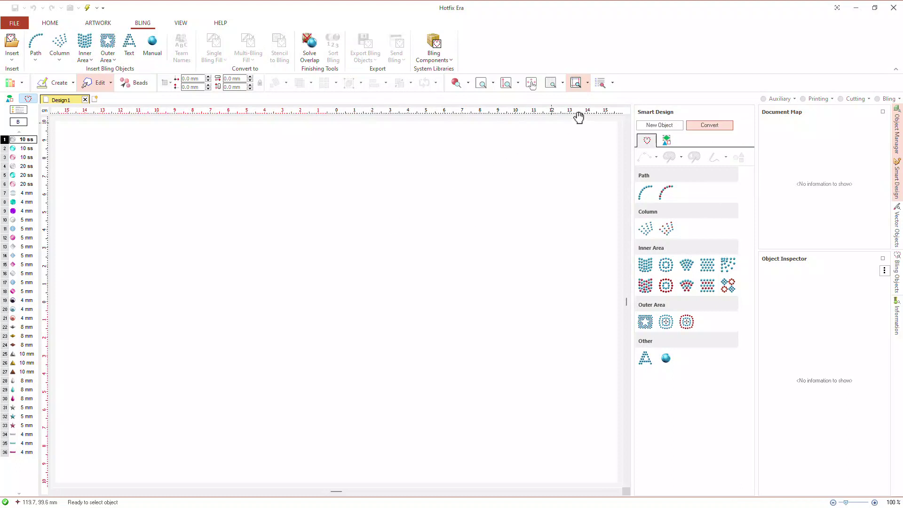
{"action": "left_click", "coordinate": [613, 84]}
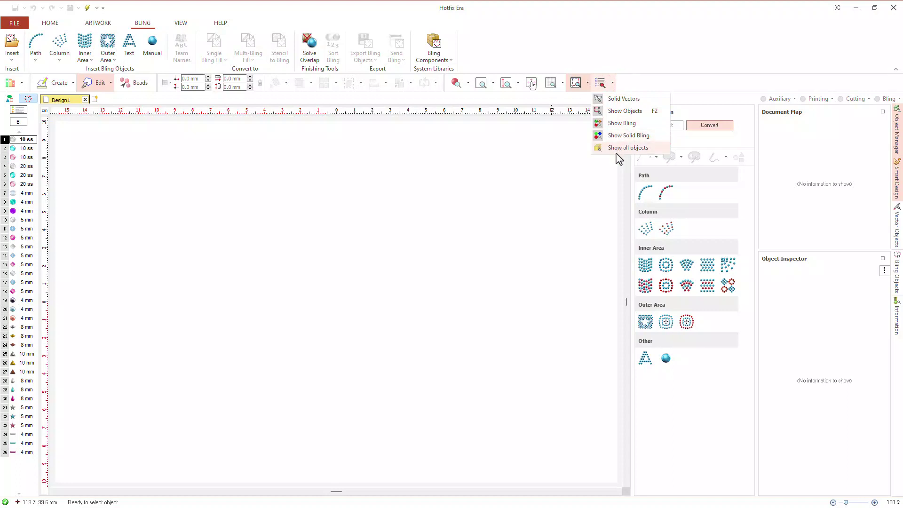
{"action": "left_click", "coordinate": [550, 187]}
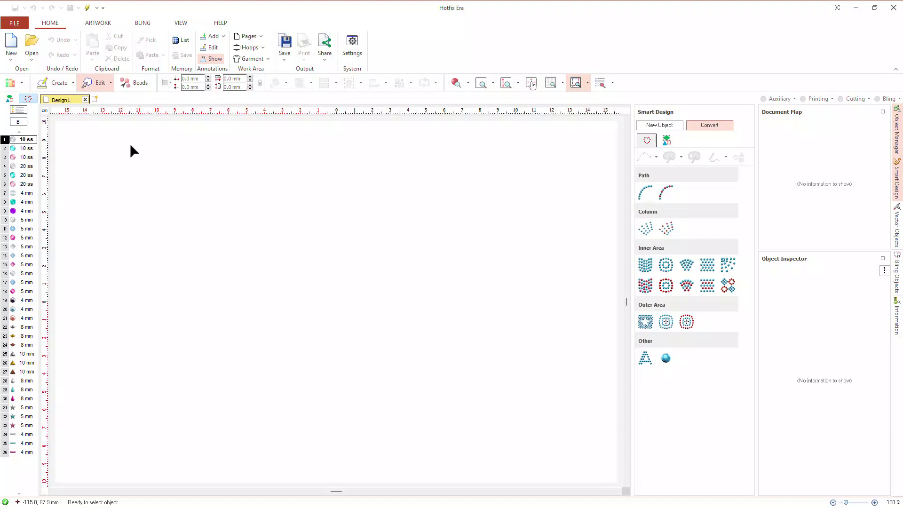
Step: Load Rhinestone Palette 3 (4–20 ss), set it as the default palette, and accept
{"action": "left_click", "coordinate": [22, 114]}
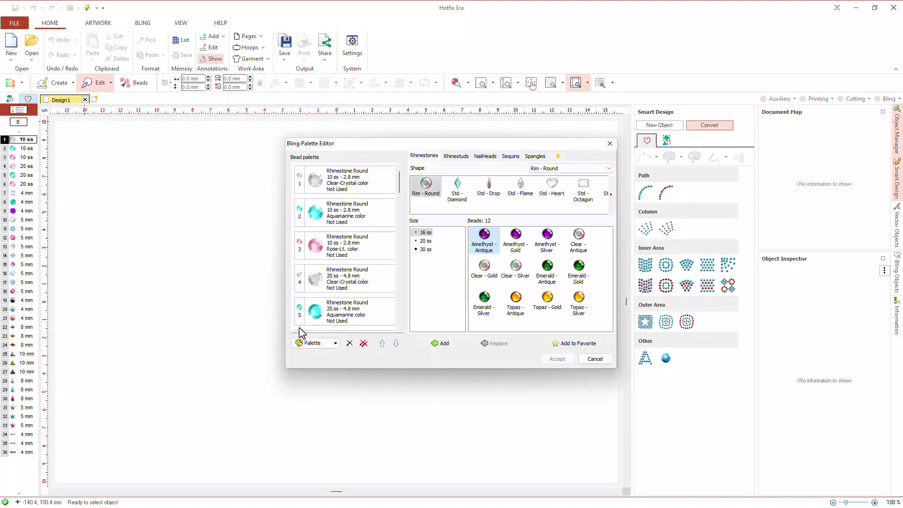
{"action": "left_click", "coordinate": [336, 346]}
{"action": "mouse_move", "coordinate": [316, 356]}
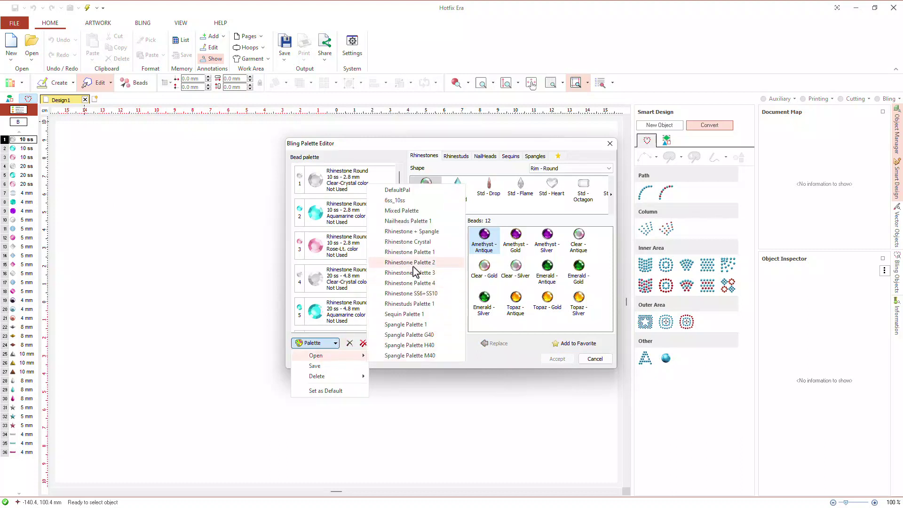
{"action": "left_click", "coordinate": [417, 274]}
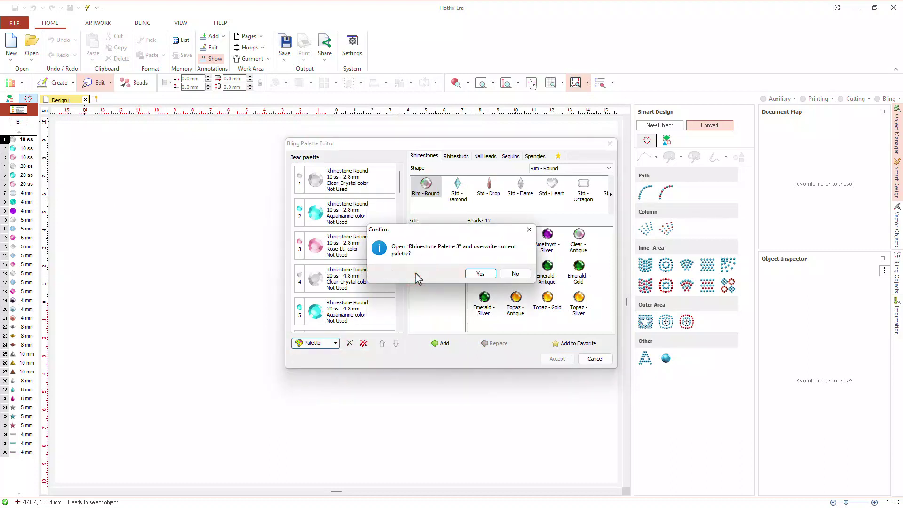
{"action": "left_click", "coordinate": [484, 274]}
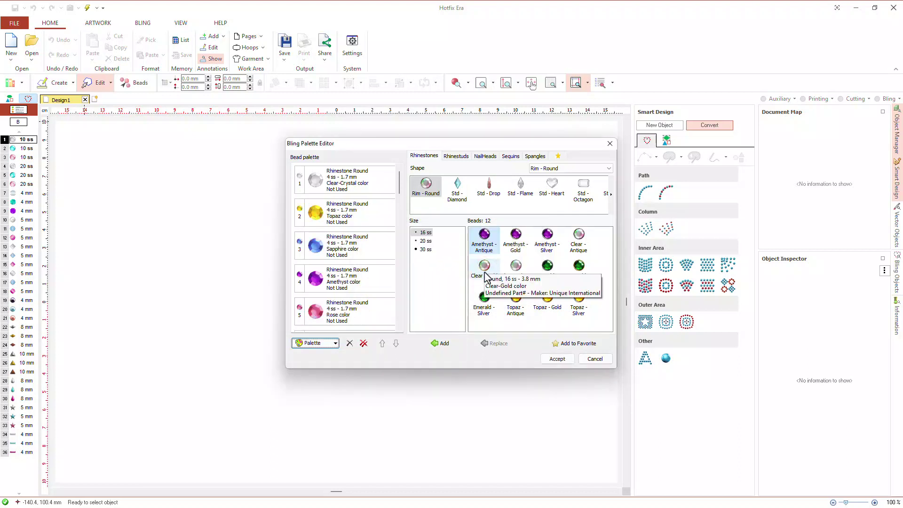
{"action": "left_click", "coordinate": [335, 343]}
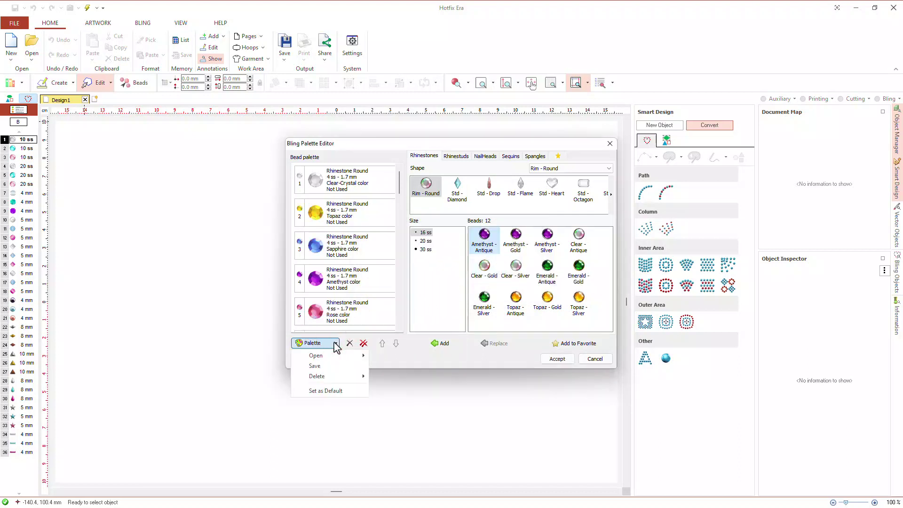
{"action": "left_click", "coordinate": [329, 391]}
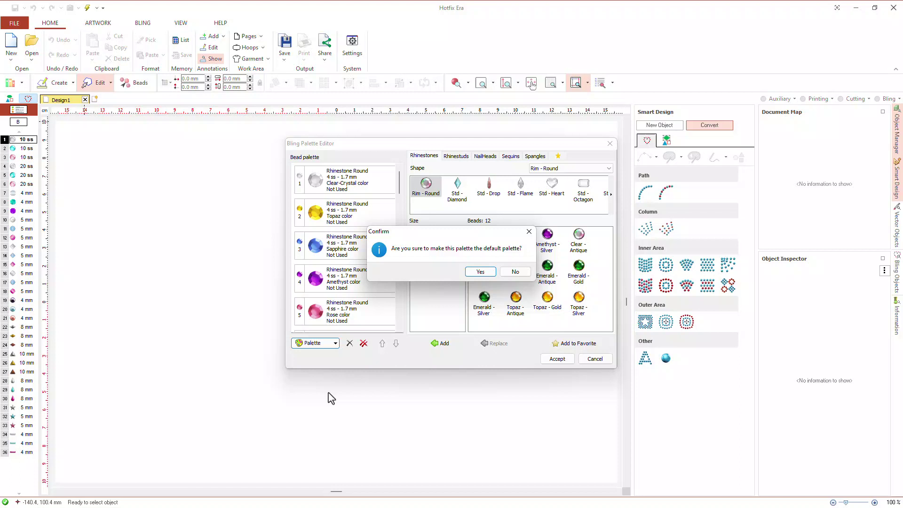
{"action": "left_click", "coordinate": [479, 271]}
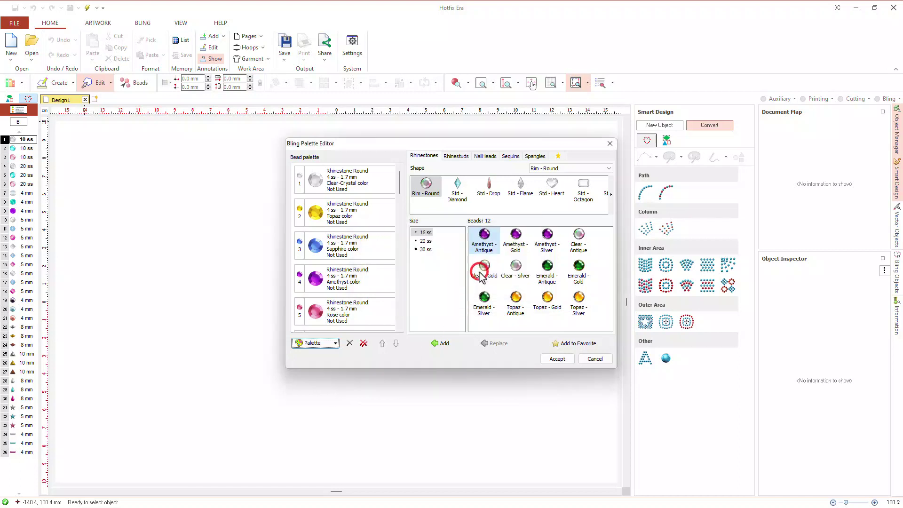
{"action": "left_click", "coordinate": [556, 359]}
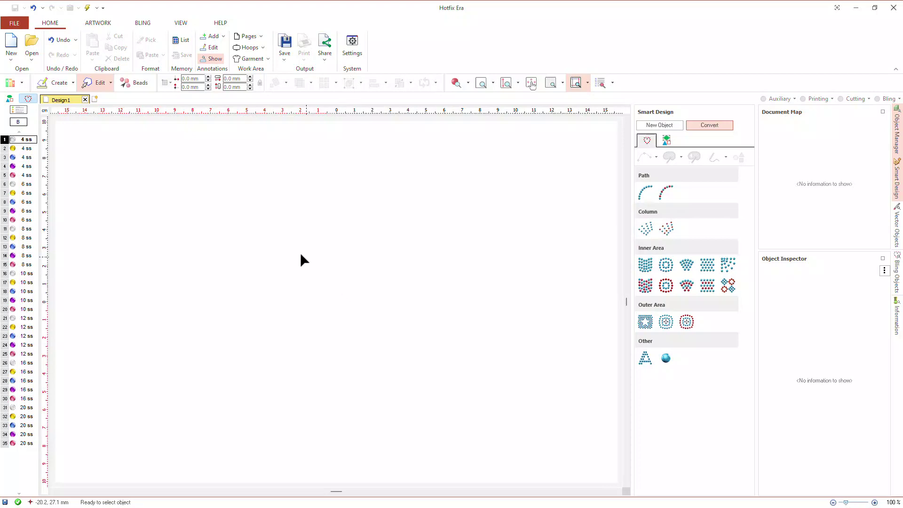
Step: Choose bead 8 (6 ss) for a new Path bling and lower its spacing to 0.7 mm
{"action": "left_click", "coordinate": [20, 204]}
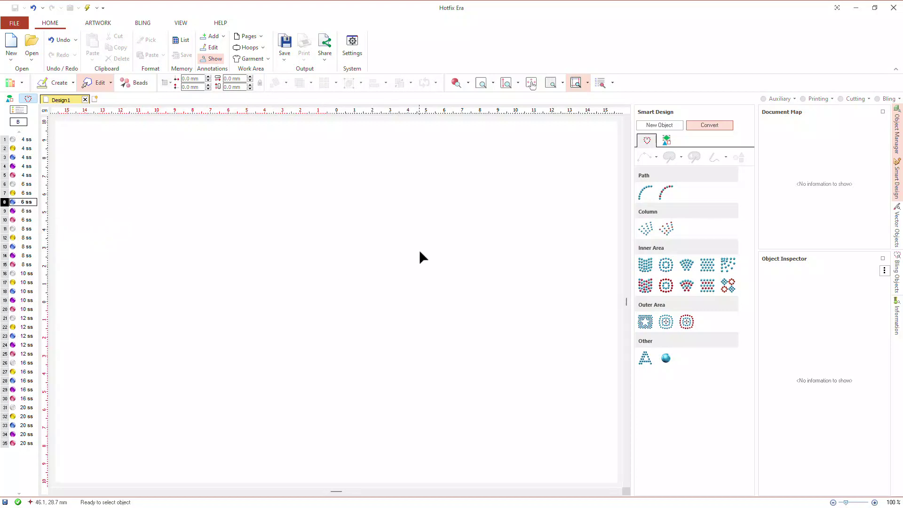
{"action": "left_click", "coordinate": [645, 195]}
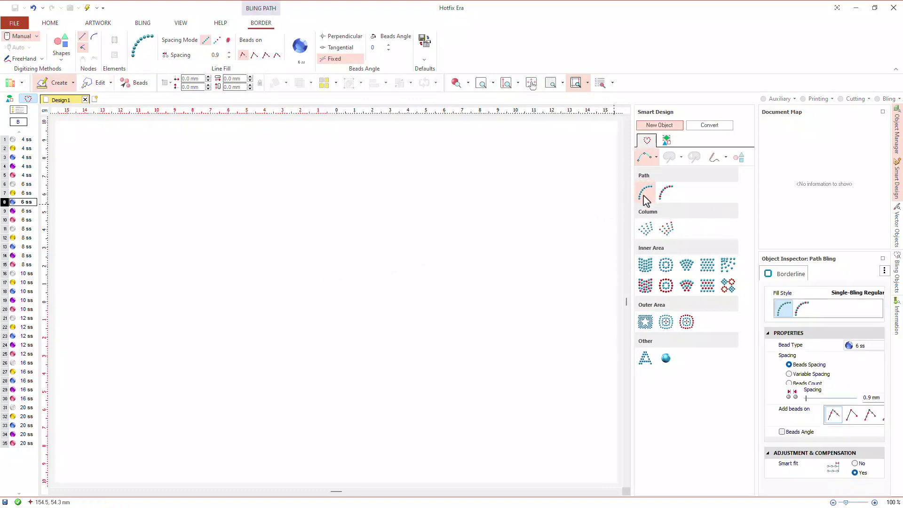
{"action": "left_click", "coordinate": [409, 123]}
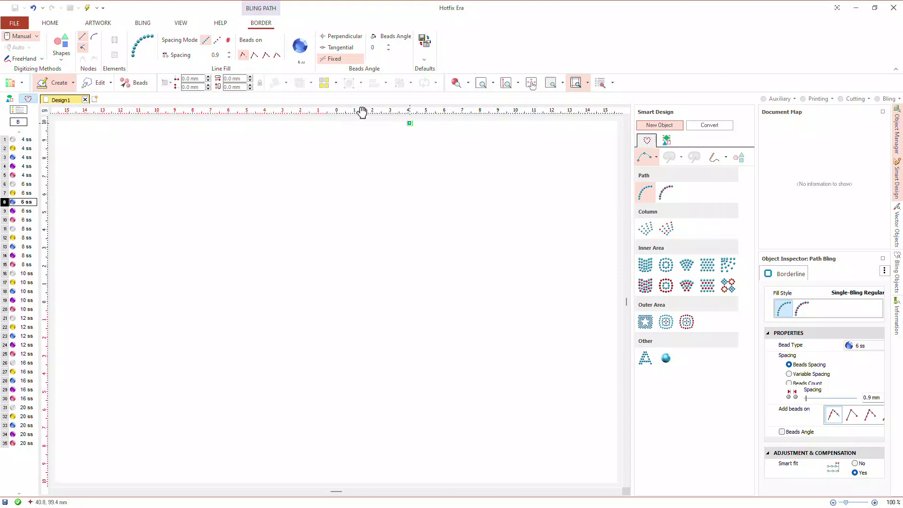
{"action": "left_click", "coordinate": [228, 58]}
{"action": "left_click", "coordinate": [228, 59]}
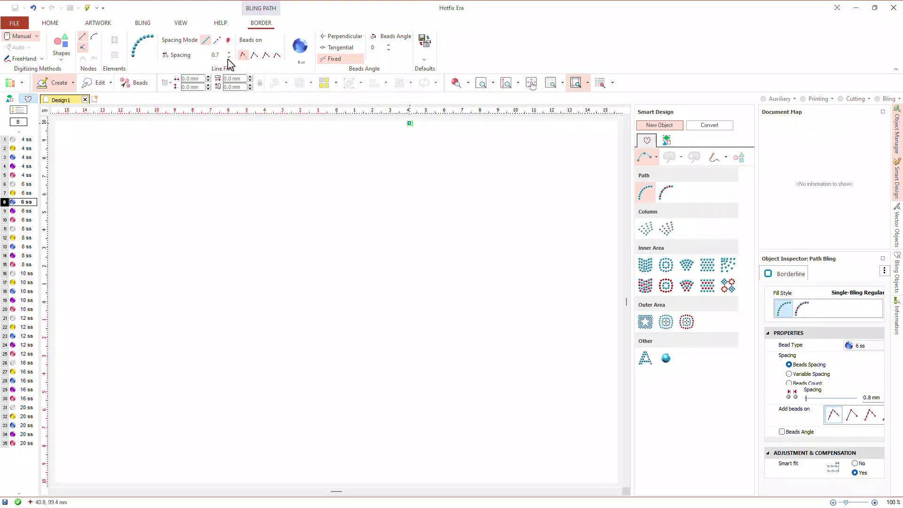
{"action": "left_click", "coordinate": [61, 65]}
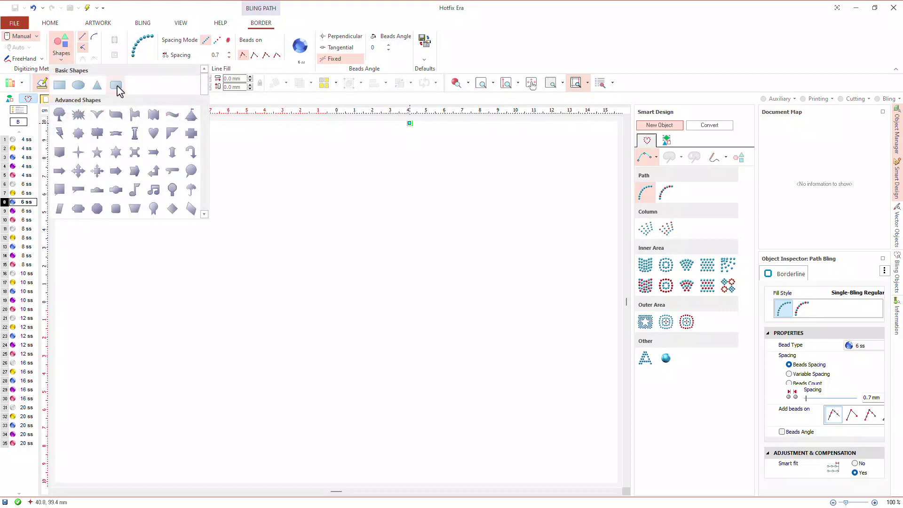
Step: Draw a 67.5 × 40.5 mm rounded rectangle and convert it to a 73-bead path
{"action": "left_click", "coordinate": [117, 85]}
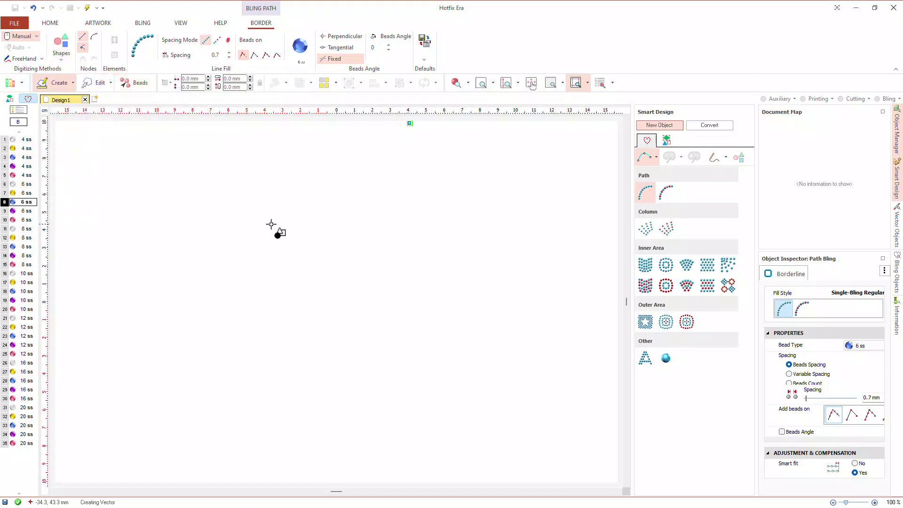
{"action": "left_click_drag", "start_coordinate": [262, 213], "coordinate": [378, 282]}
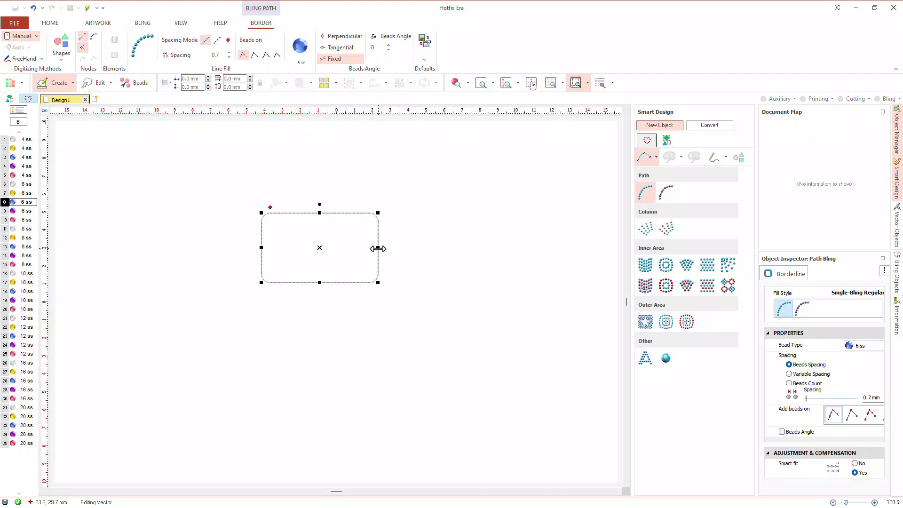
{"action": "left_click_drag", "start_coordinate": [378, 249], "coordinate": [371, 250]}
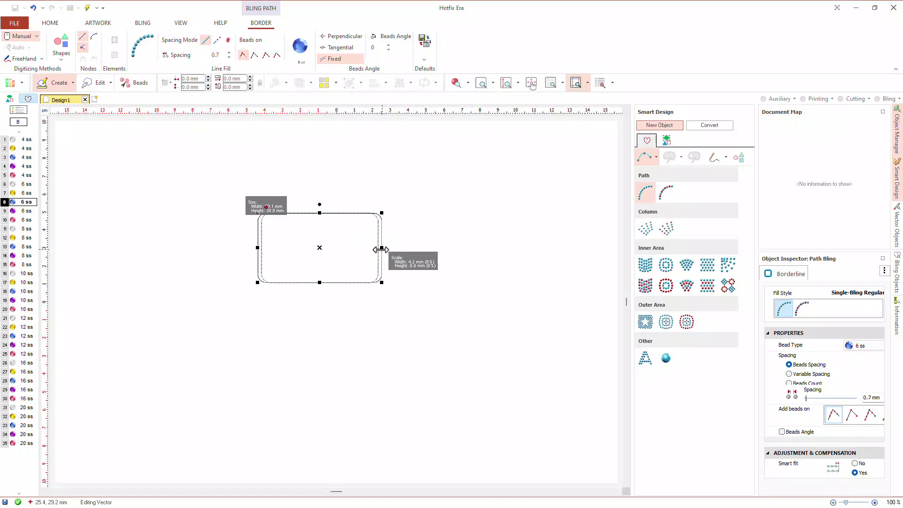
{"action": "left_click_drag", "start_coordinate": [371, 251], "coordinate": [375, 249]}
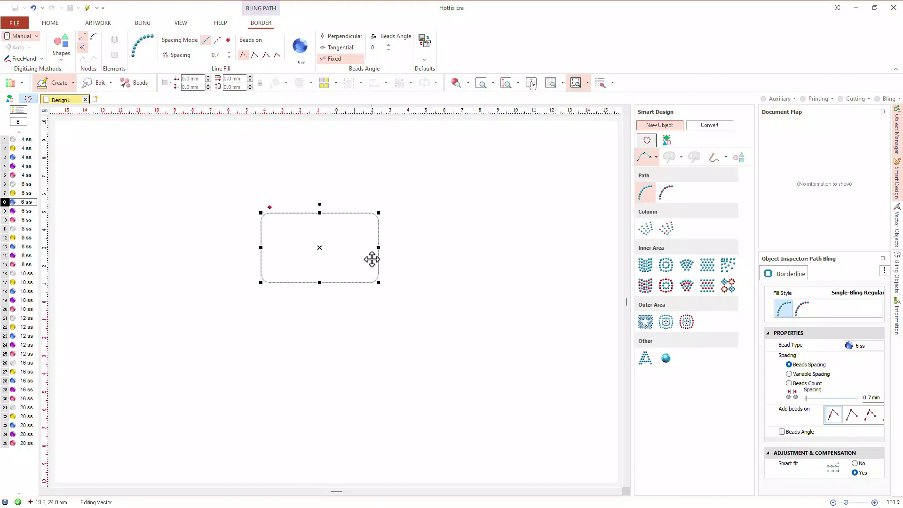
{"action": "left_click_drag", "start_coordinate": [319, 284], "coordinate": [322, 282]}
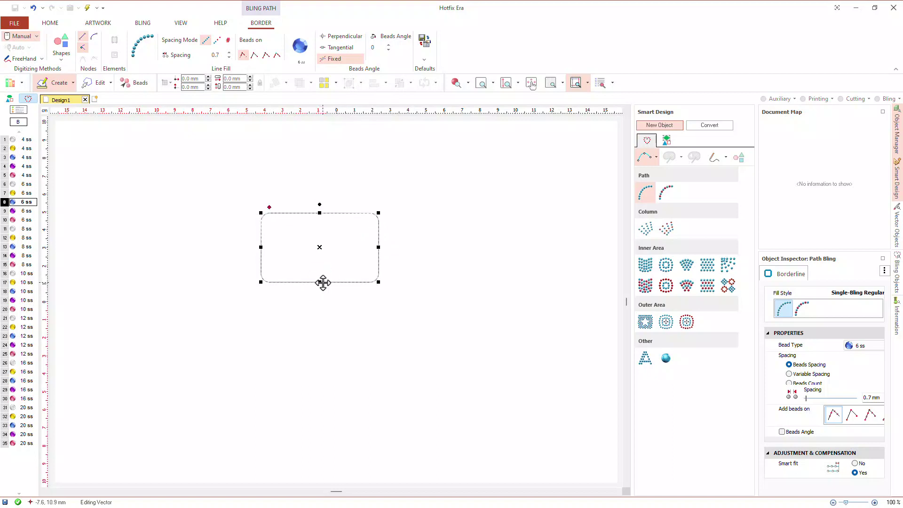
{"action": "right_click", "coordinate": [331, 256]}
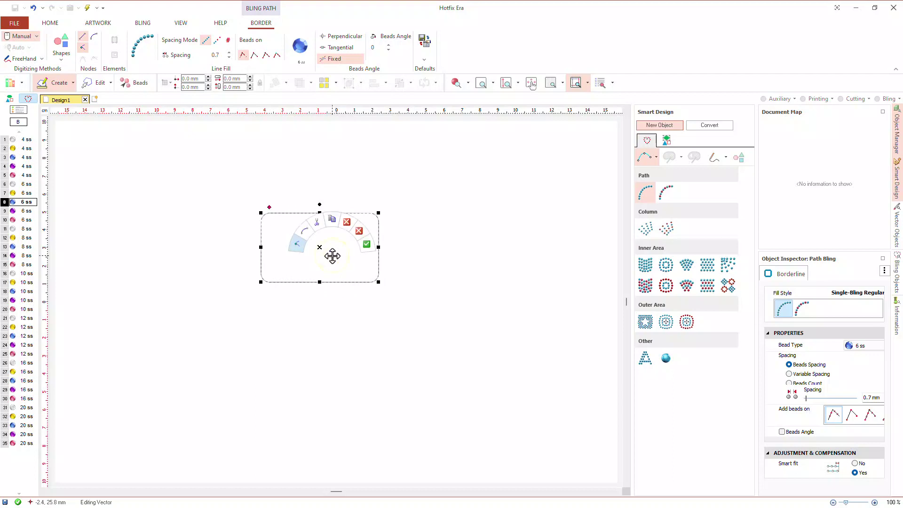
{"action": "left_click", "coordinate": [366, 245]}
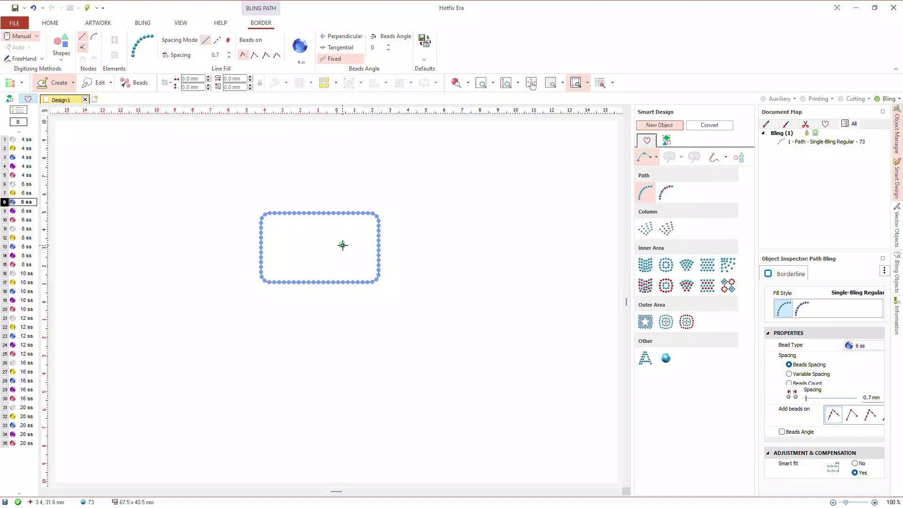
{"action": "scroll", "coordinate": [343, 245], "scroll_direction": "up", "scroll_amount": 1}
{"action": "scroll", "coordinate": [342, 245], "scroll_direction": "up", "scroll_amount": 1}
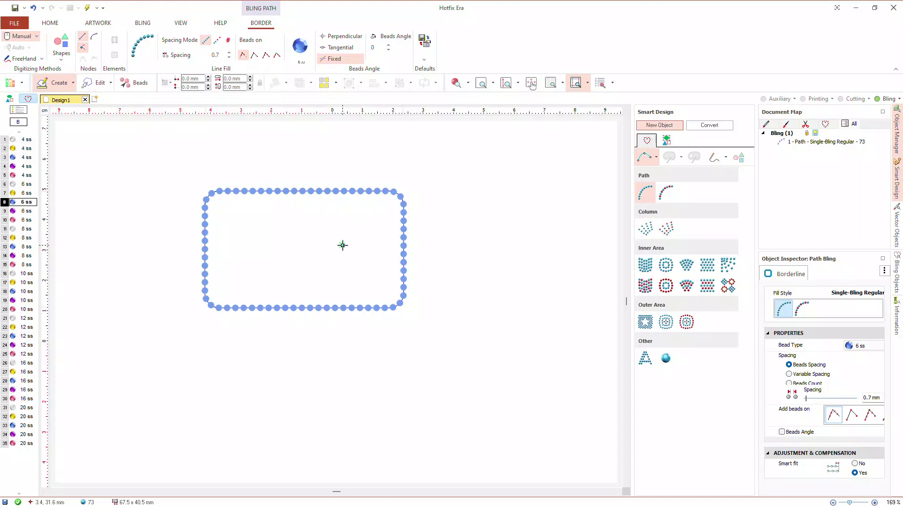
{"action": "scroll", "coordinate": [342, 245], "scroll_direction": "down", "scroll_amount": 1}
{"action": "scroll", "coordinate": [342, 245], "scroll_direction": "down", "scroll_amount": 1}
{"action": "key", "text": "p"}
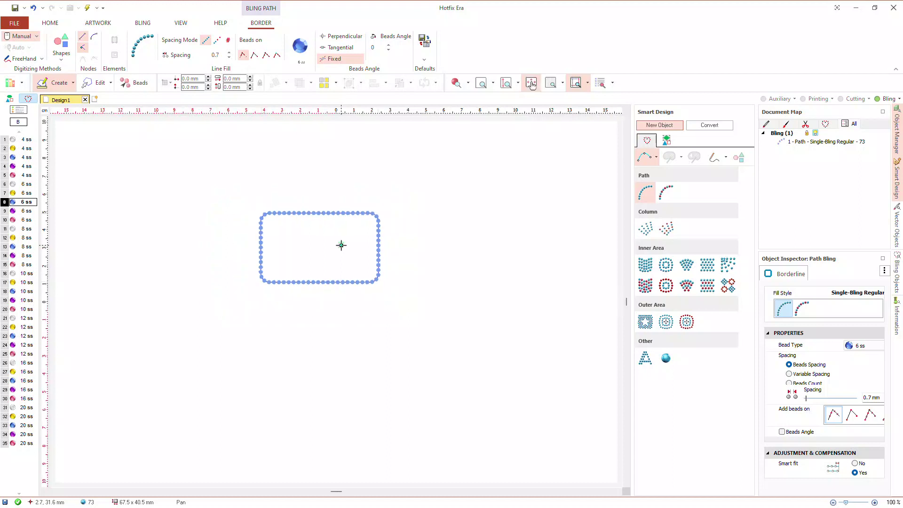
{"action": "left_click_drag", "start_coordinate": [341, 244], "coordinate": [268, 256]}
{"action": "key", "text": "Escape"}
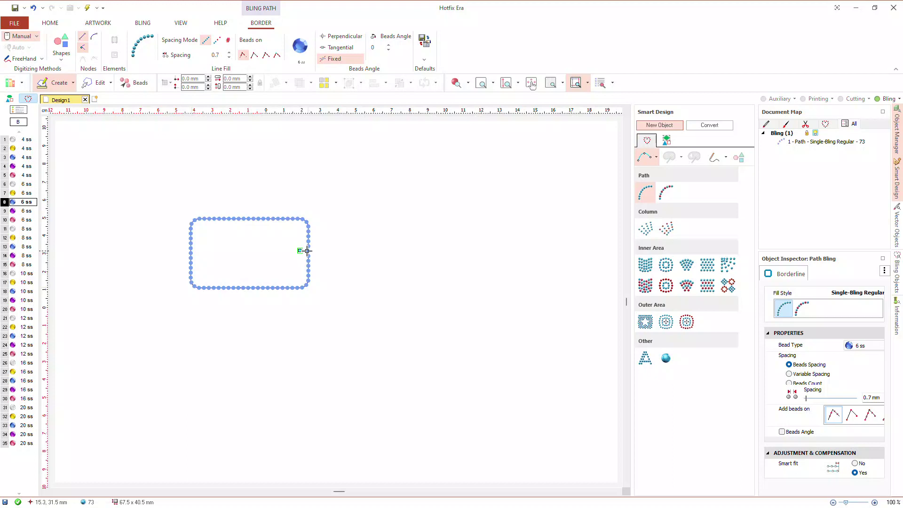
Step: Use the two-stone path style with pink 12 ss as Bling Type 1, placed on Path + Reference
{"action": "left_click", "coordinate": [668, 195]}
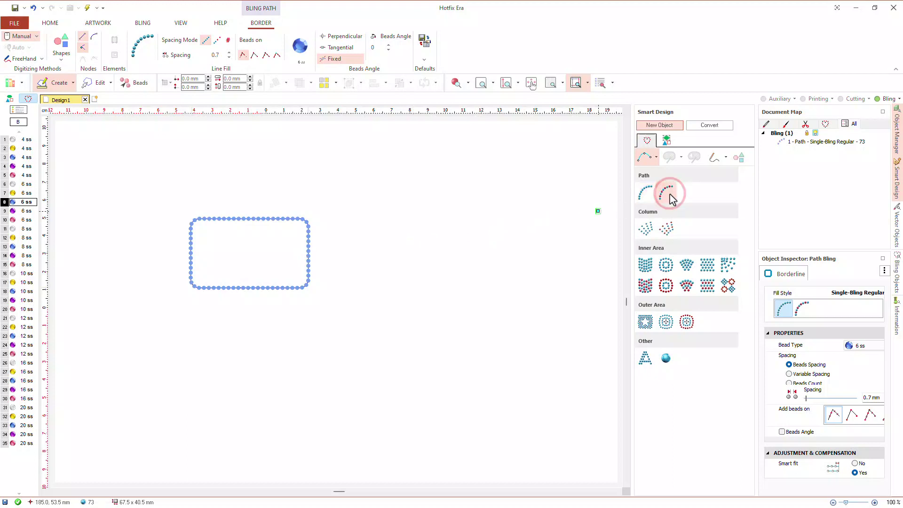
{"action": "left_click", "coordinate": [222, 51]}
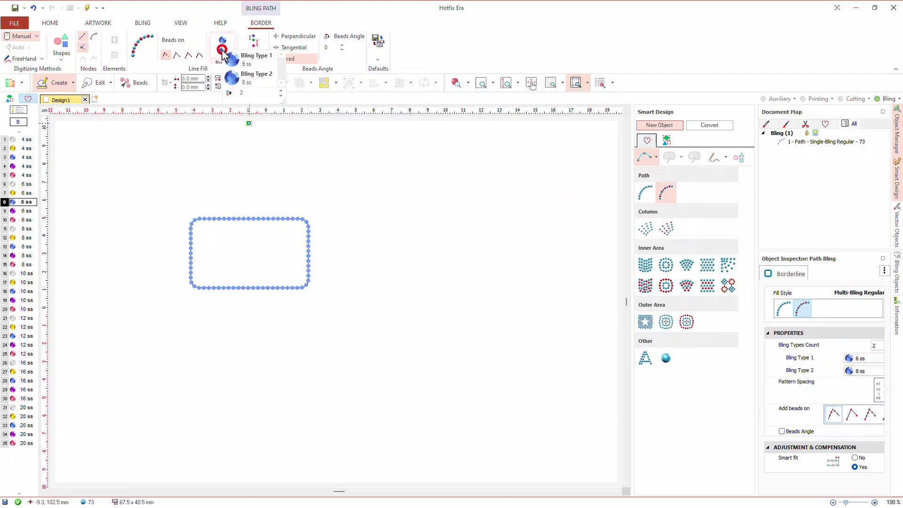
{"action": "left_click", "coordinate": [252, 64]}
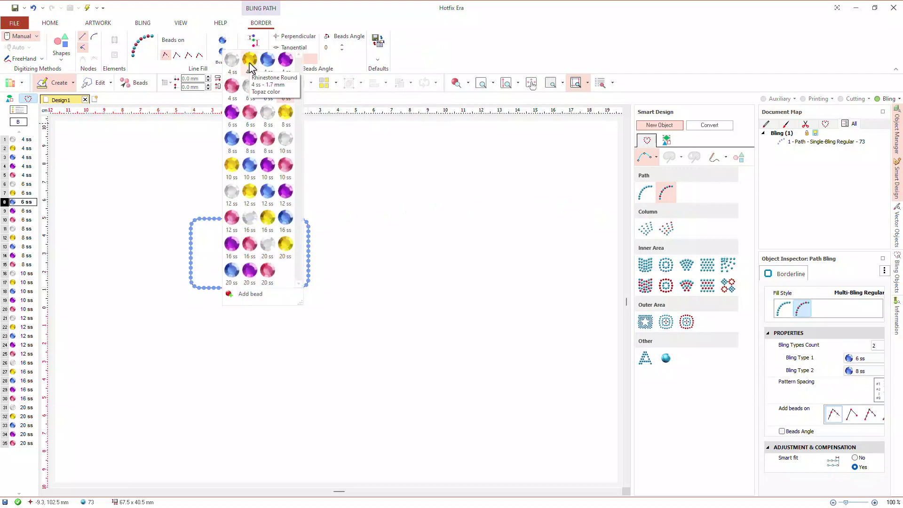
{"action": "left_click", "coordinate": [232, 217]}
{"action": "left_click", "coordinate": [224, 54]}
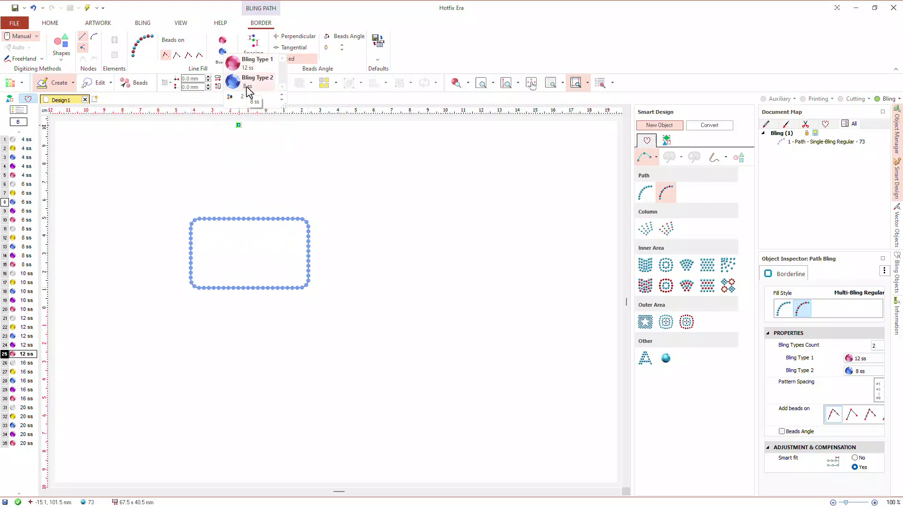
{"action": "left_click", "coordinate": [255, 46]}
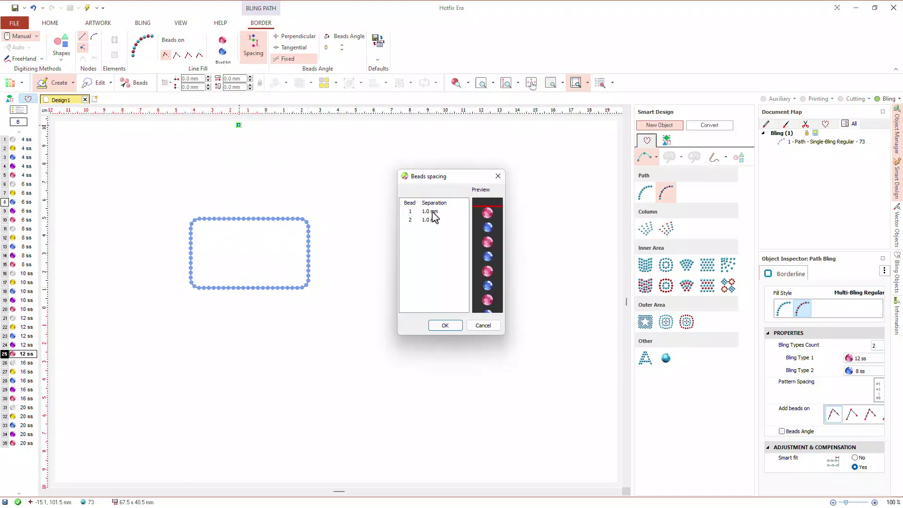
{"action": "left_click", "coordinate": [446, 324]}
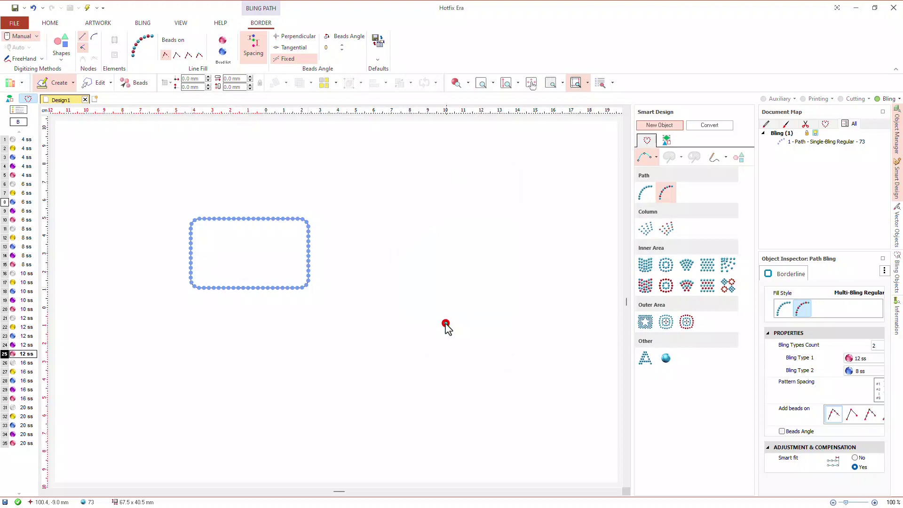
{"action": "left_click", "coordinate": [188, 57]}
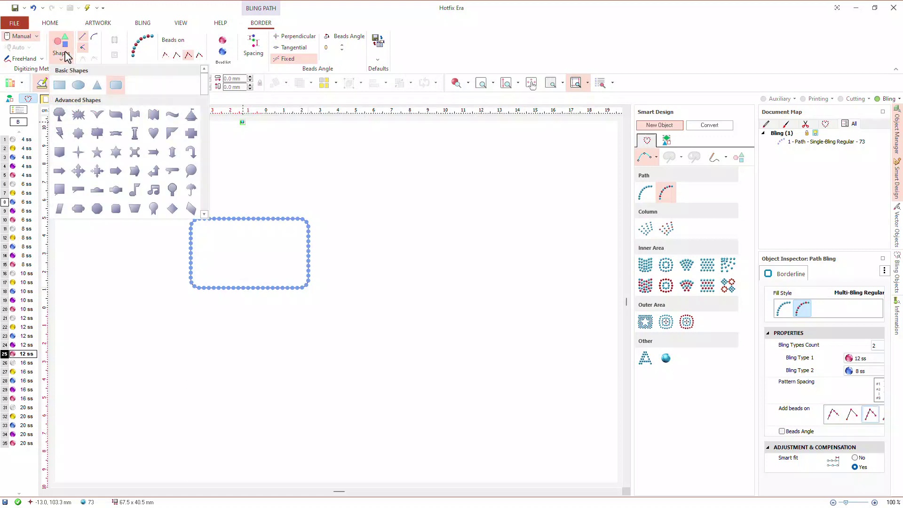
Step: Draw a flattened ellipse right of the rectangle and convert it to a 48-stone path
{"action": "left_click", "coordinate": [78, 86]}
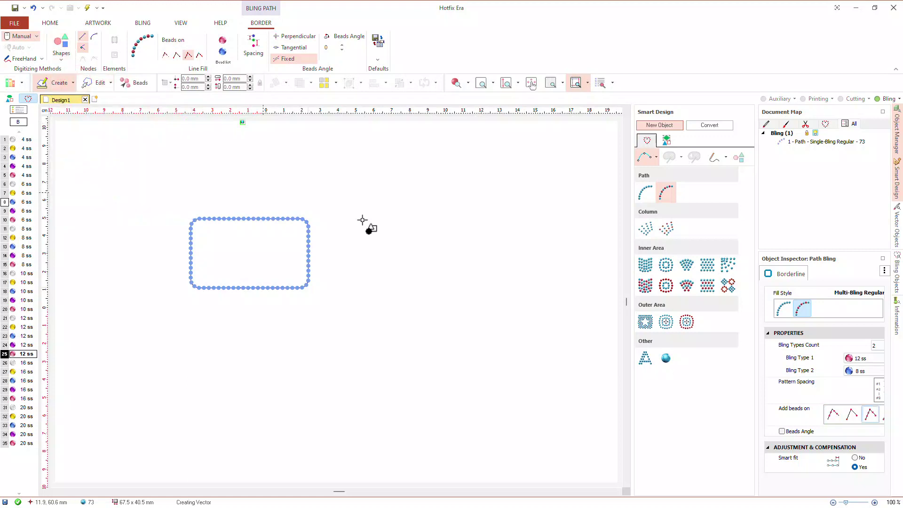
{"action": "left_click_drag", "start_coordinate": [351, 216], "coordinate": [499, 293]}
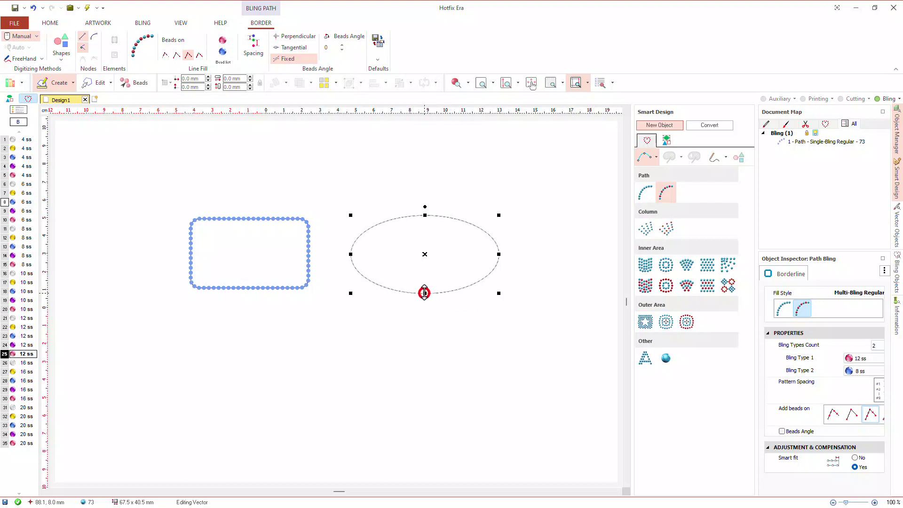
{"action": "left_click_drag", "start_coordinate": [423, 293], "coordinate": [424, 283]}
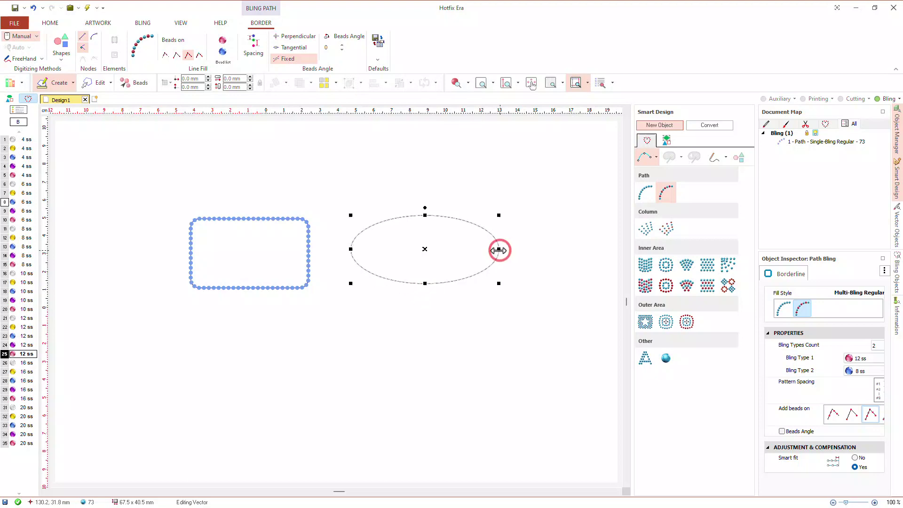
{"action": "left_click_drag", "start_coordinate": [499, 250], "coordinate": [492, 249]}
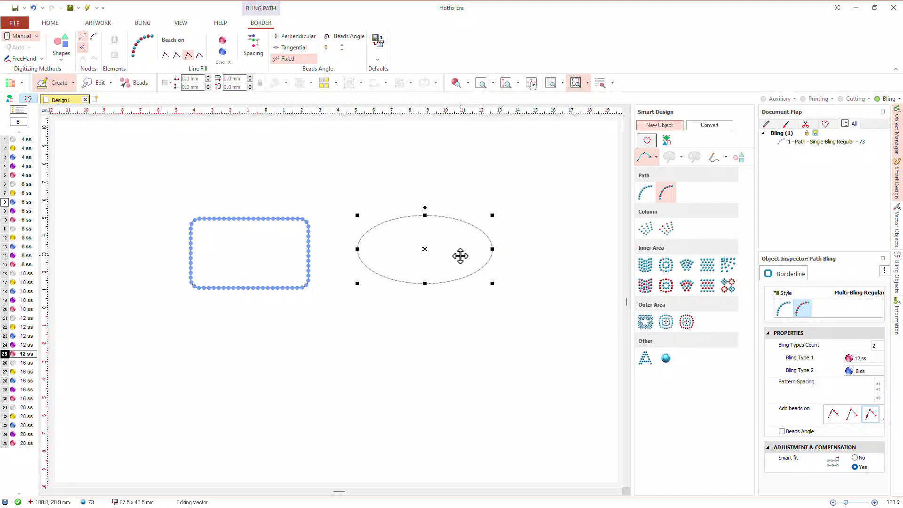
{"action": "key", "text": "Return"}
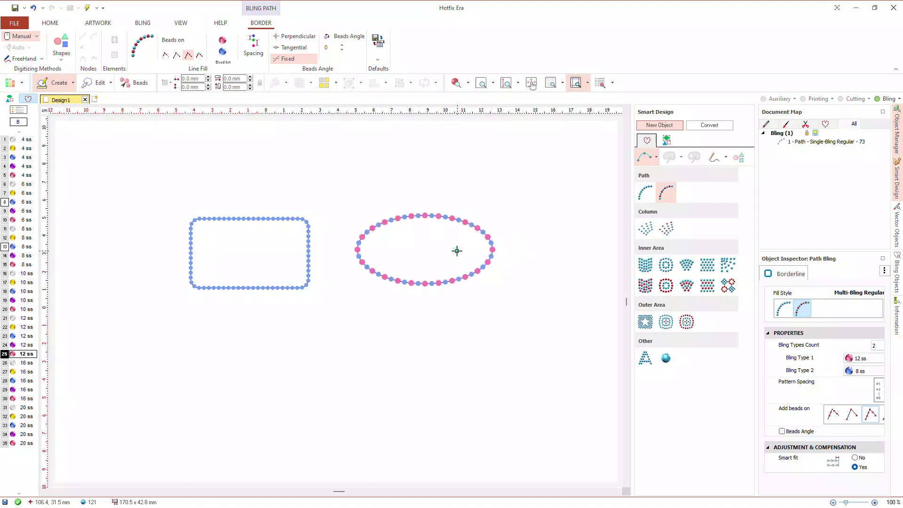
{"action": "scroll", "coordinate": [456, 250], "scroll_direction": "up", "scroll_amount": 1}
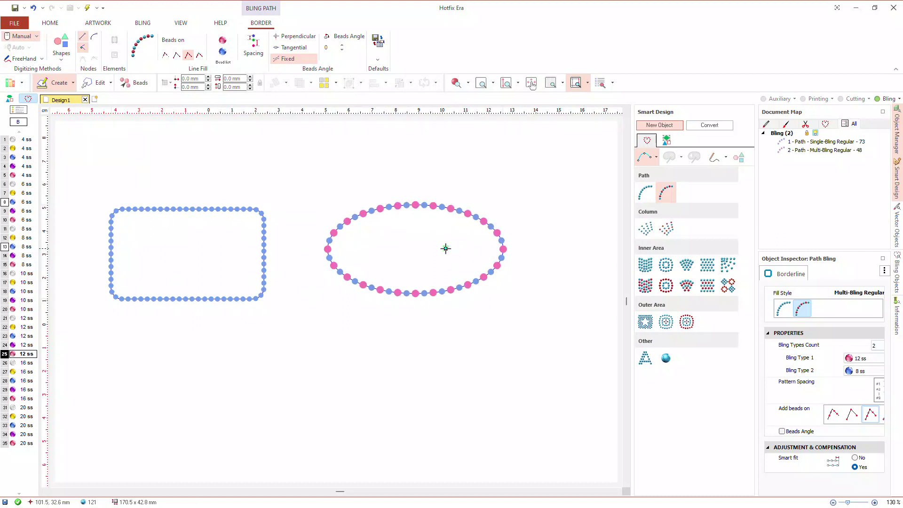
{"action": "scroll", "coordinate": [436, 248], "scroll_direction": "down", "scroll_amount": 1}
{"action": "scroll", "coordinate": [442, 250], "scroll_direction": "down", "scroll_amount": 1}
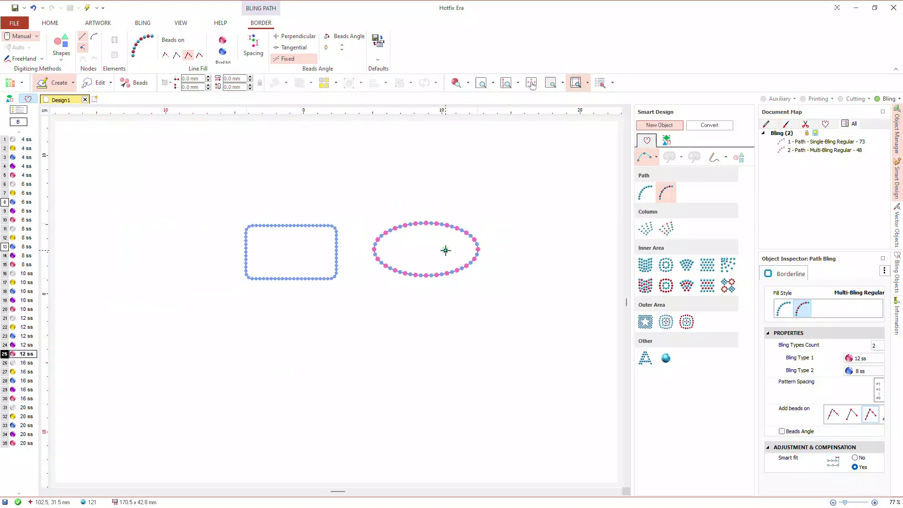
Step: Select the Single-Bling Uniform area fill with 0.9 mm spacing and the 4 ss amethyst stone
{"action": "left_click", "coordinate": [645, 267]}
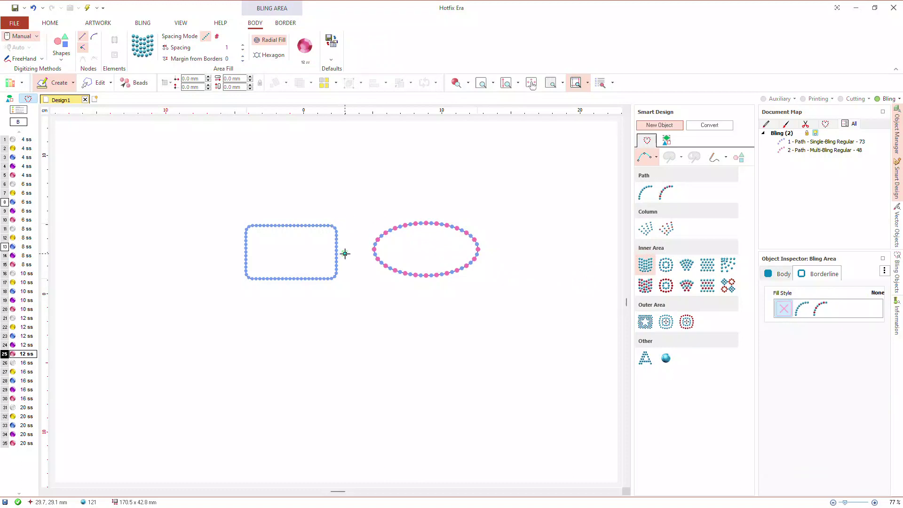
{"action": "left_click", "coordinate": [268, 129]}
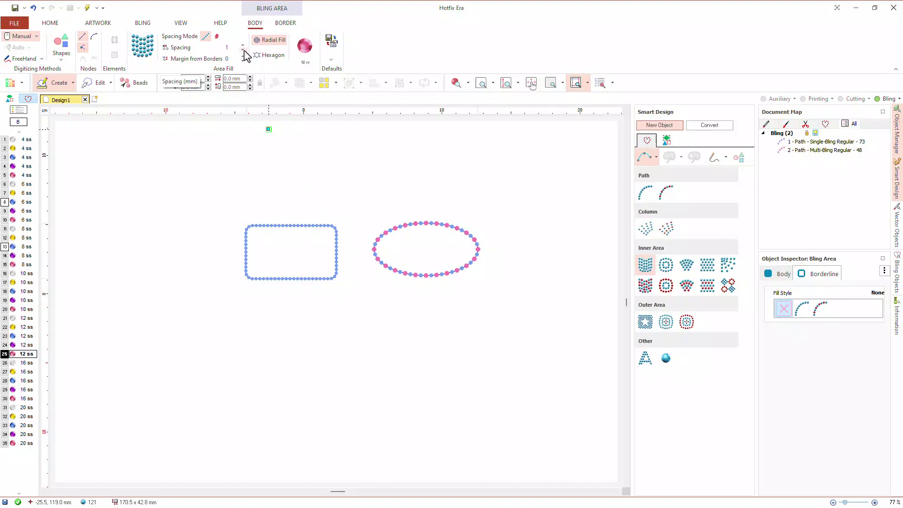
{"action": "left_click", "coordinate": [242, 50]}
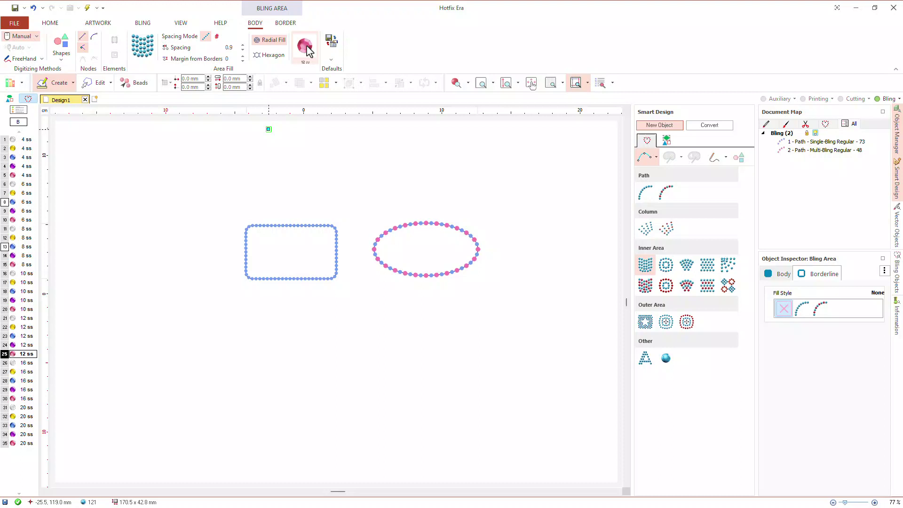
{"action": "left_click", "coordinate": [28, 166]}
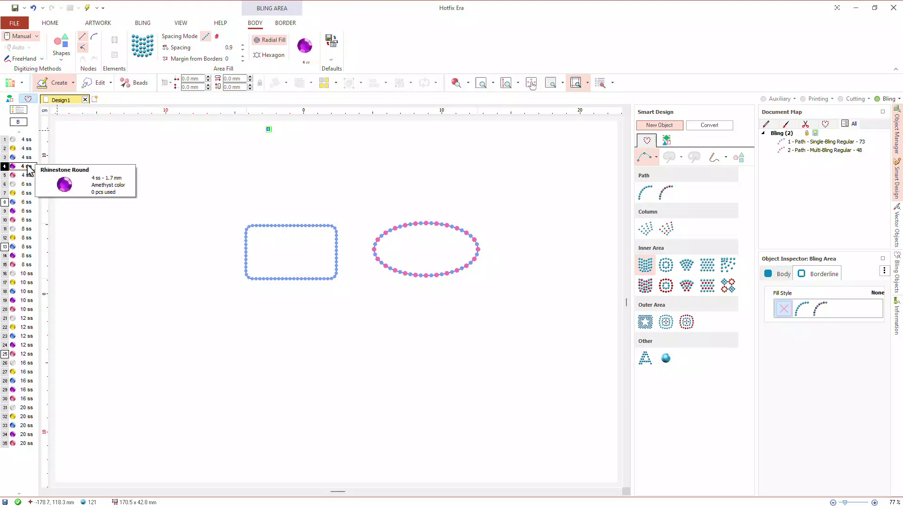
Step: Draw a rounded rectangle below the outline and fill it with 362 purple 4 ss stones
{"action": "left_click", "coordinate": [62, 55]}
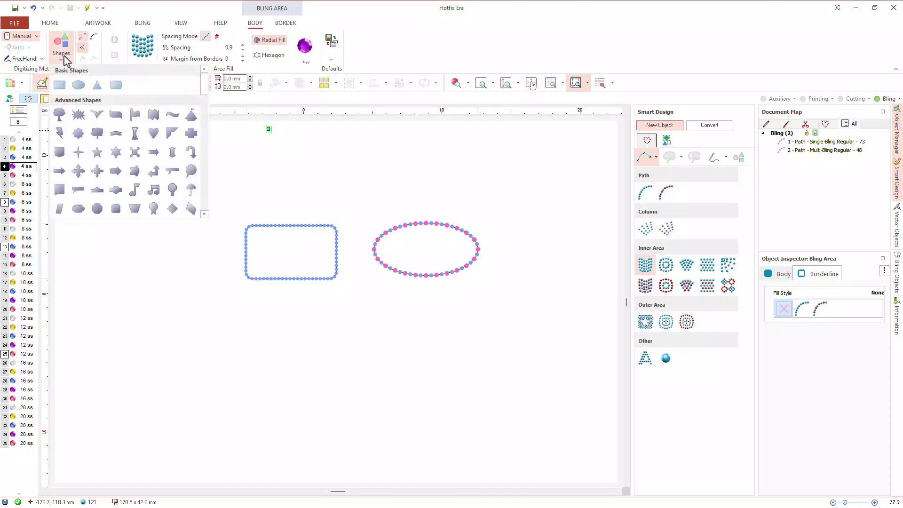
{"action": "left_click", "coordinate": [116, 86]}
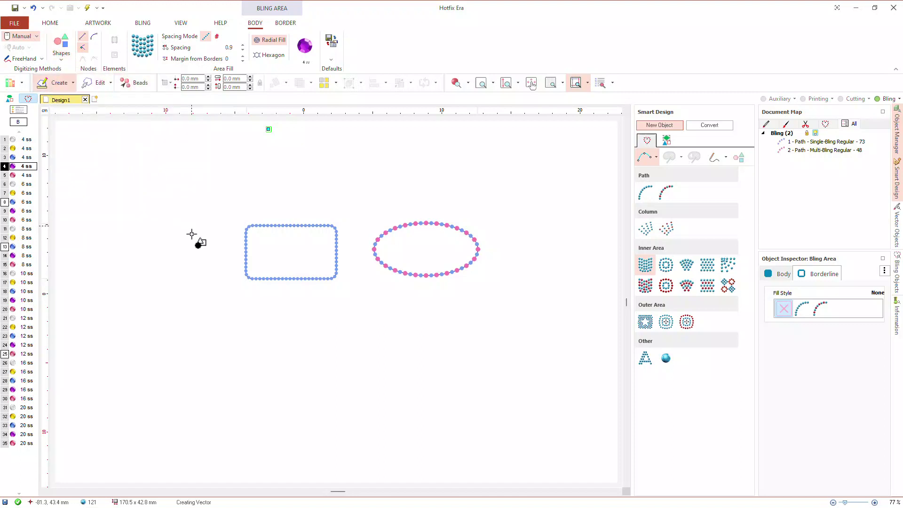
{"action": "mouse_move", "coordinate": [244, 303]}
{"action": "left_mouse_down"}
{"action": "mouse_move", "coordinate": [330, 359]}
{"action": "mouse_move", "coordinate": [339, 354]}
{"action": "left_mouse_up"}
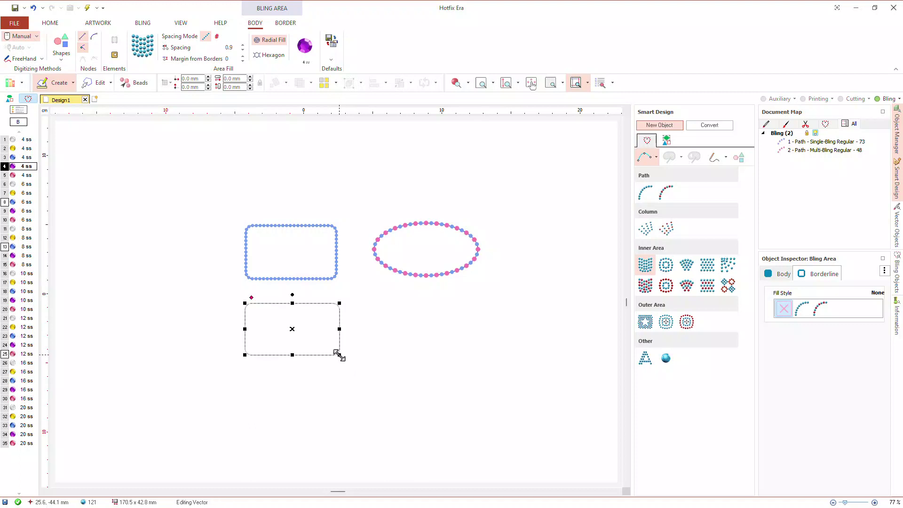
{"action": "key", "text": "Return"}
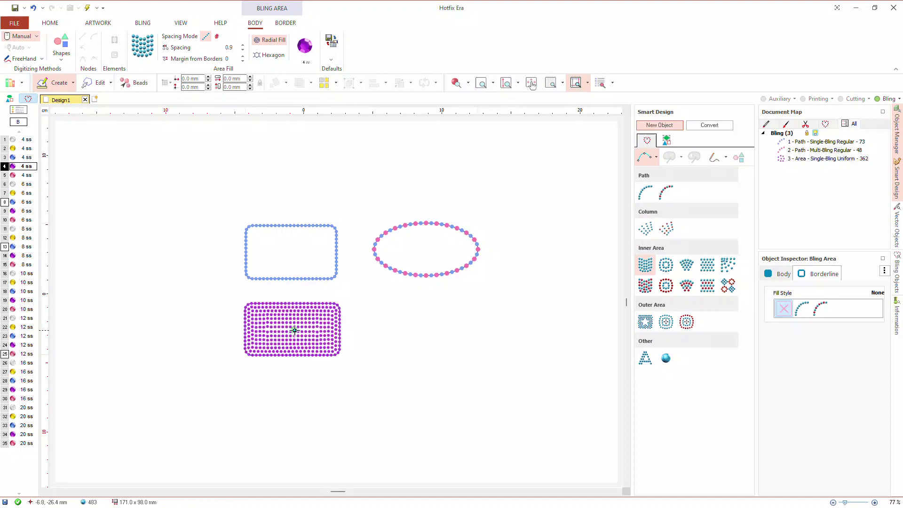
{"action": "scroll", "coordinate": [292, 332], "scroll_direction": "up", "scroll_amount": 1}
{"action": "scroll", "coordinate": [293, 333], "scroll_direction": "up", "scroll_amount": 1}
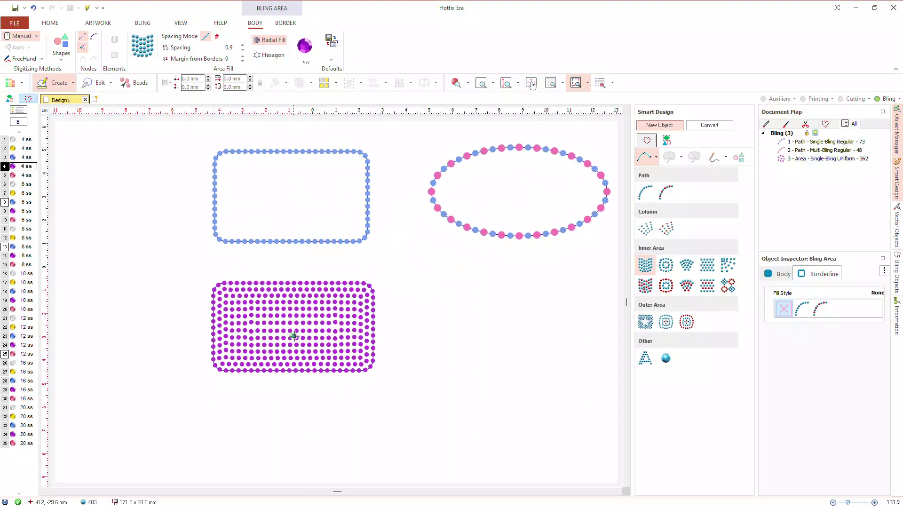
{"action": "left_click_drag", "start_coordinate": [329, 323], "coordinate": [227, 344]}
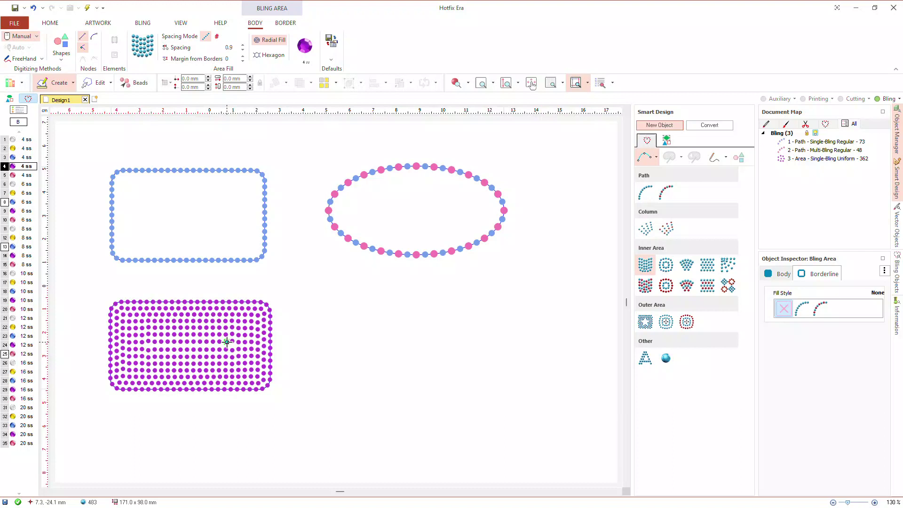
Step: Switch to Single-Bling Grading with a 3.0 mm start spacing and a pink 4 ss stone
{"action": "left_click", "coordinate": [729, 271]}
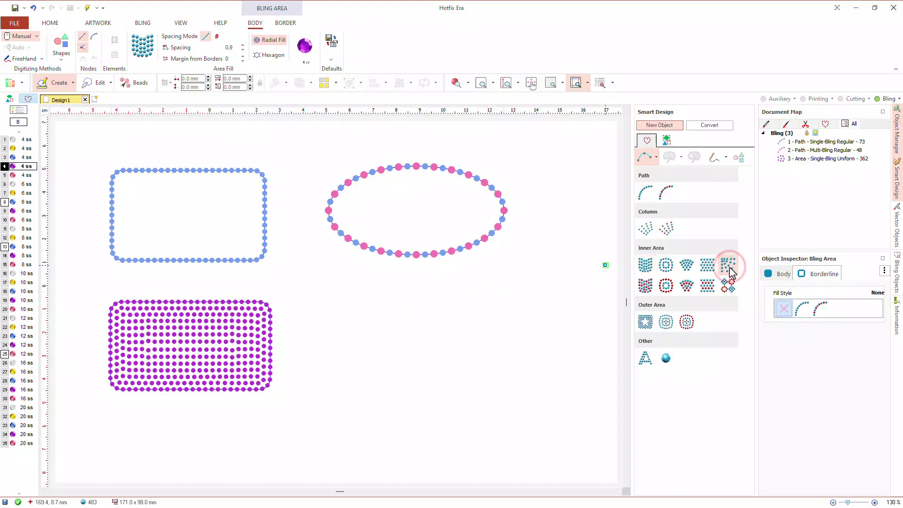
{"action": "left_click", "coordinate": [781, 272]}
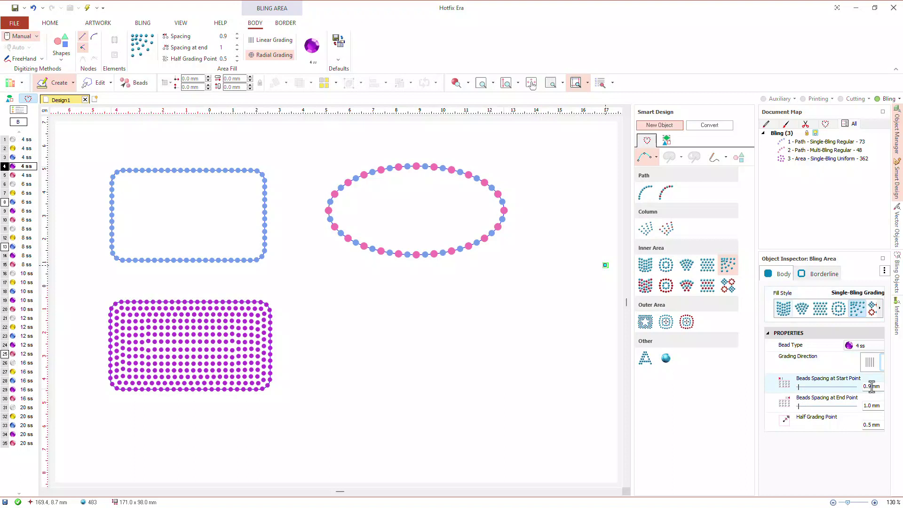
{"action": "mouse_move", "coordinate": [872, 386]}
{"action": "left_click", "coordinate": [876, 387]}
{"action": "key", "text": "BackSpace"}
{"action": "key", "text": "BackSpace"}
{"action": "key", "text": "BackSpace"}
{"action": "type", "text": "3"}
{"action": "key", "text": "Return"}
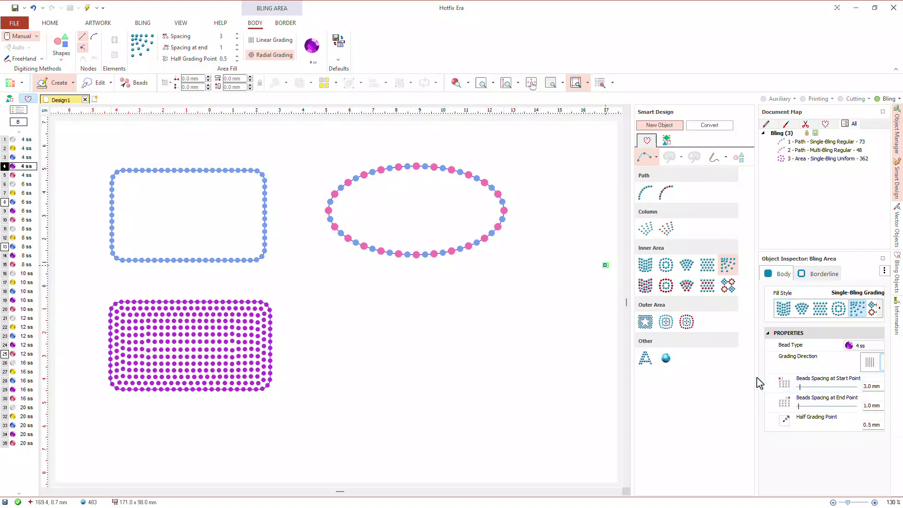
{"action": "left_click", "coordinate": [741, 377]}
{"action": "left_click_drag", "start_coordinate": [741, 376], "coordinate": [742, 376]}
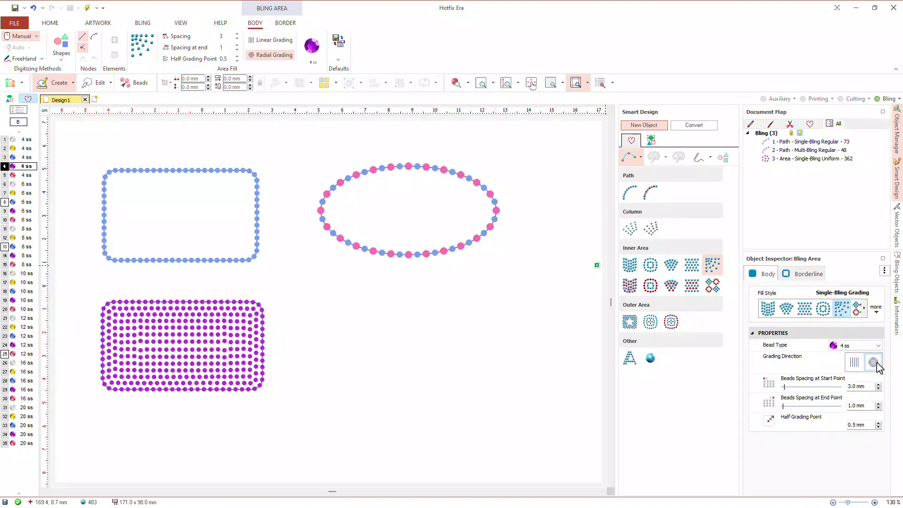
{"action": "left_click", "coordinate": [870, 347]}
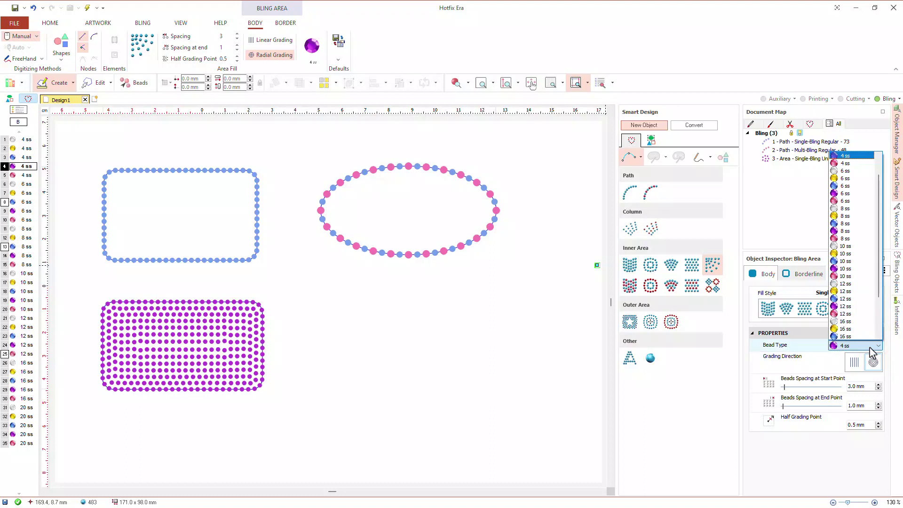
{"action": "left_click", "coordinate": [854, 166]}
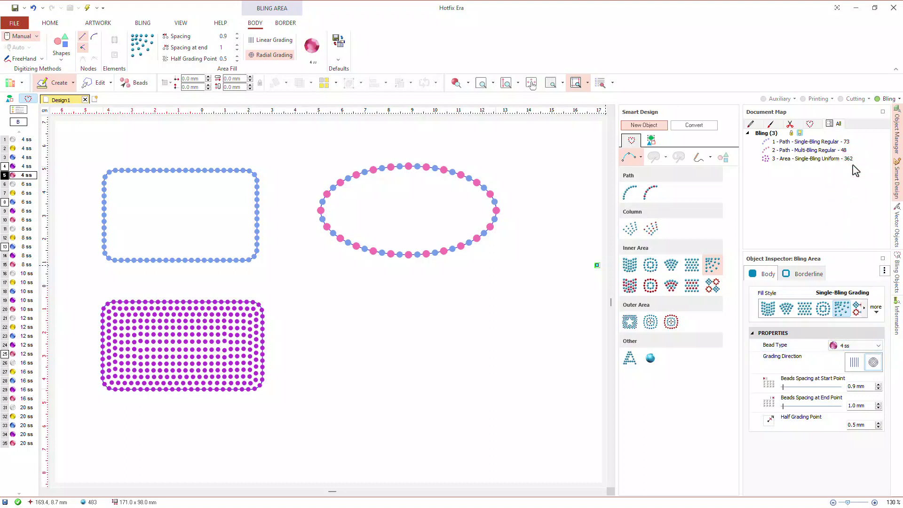
Step: Draw a large heart below the oval, filled with radially graded pink 4 ss stones, and select it
{"action": "left_click", "coordinate": [61, 60]}
{"action": "left_click_drag", "start_coordinate": [204, 89], "coordinate": [201, 145]}
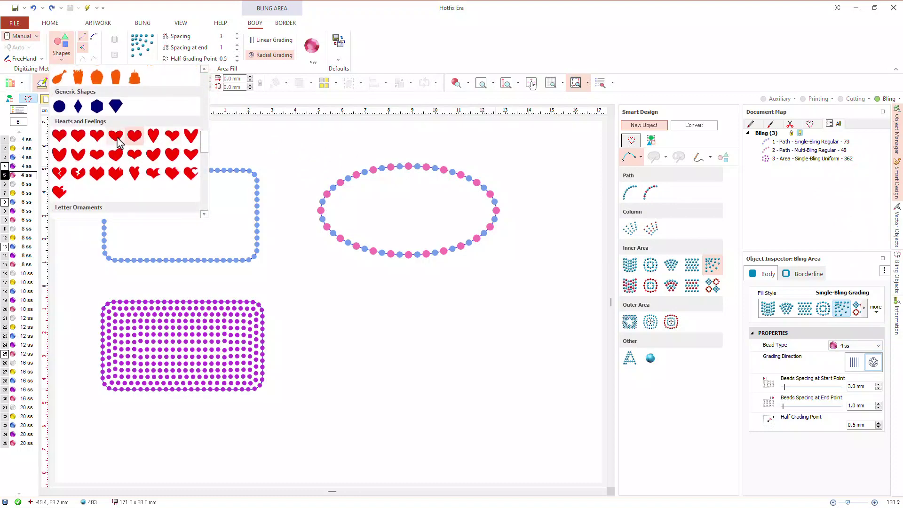
{"action": "left_click", "coordinate": [116, 139]}
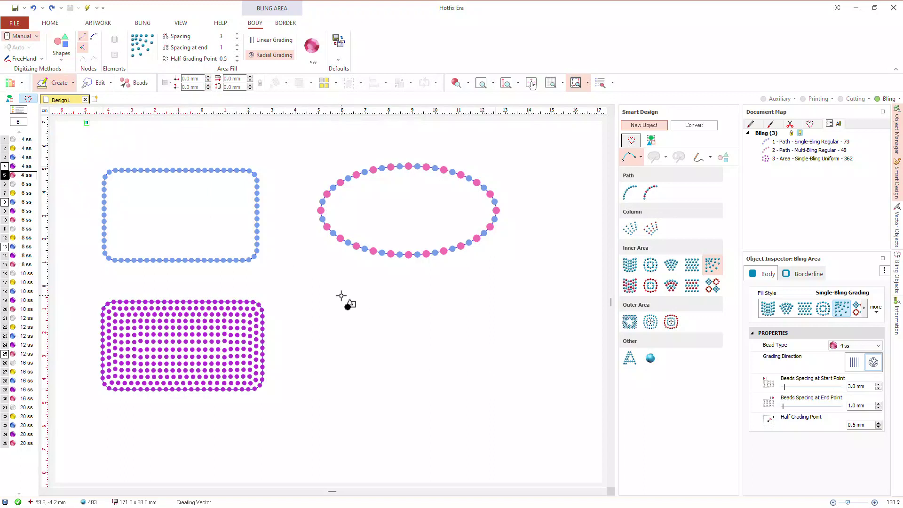
{"action": "mouse_move", "coordinate": [340, 296]}
{"action": "left_mouse_down"}
{"action": "mouse_move", "coordinate": [494, 440]}
{"action": "mouse_move", "coordinate": [493, 430]}
{"action": "left_mouse_up"}
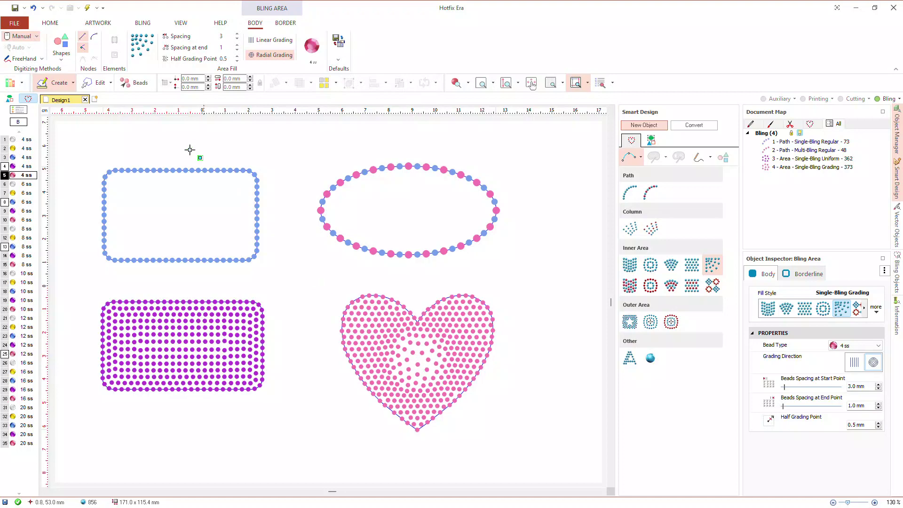
{"action": "left_click", "coordinate": [100, 83]}
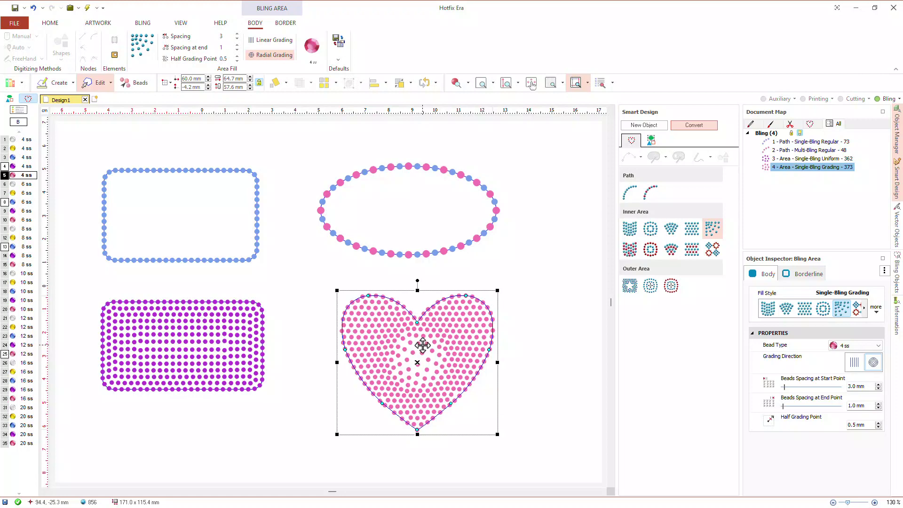
Step: Point the heart's grading toward the upper right and set its half grading point to 0.5
{"action": "right_click", "coordinate": [422, 344]}
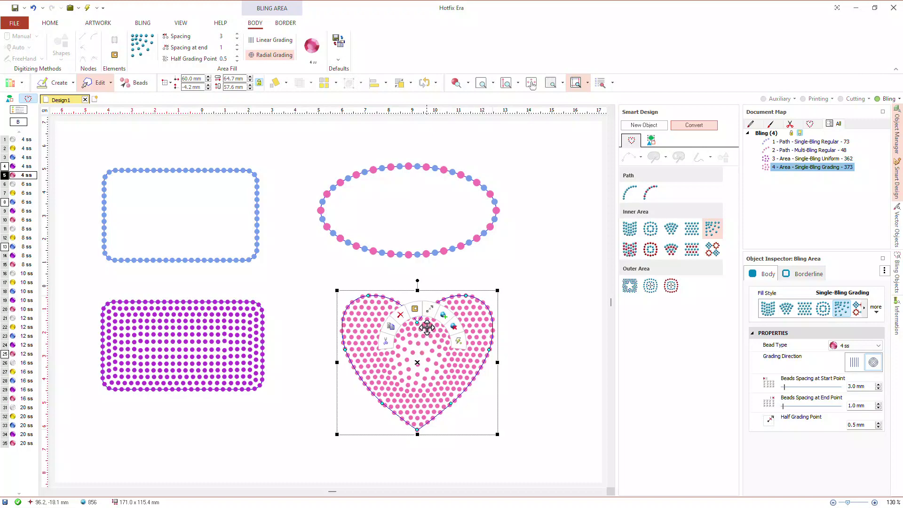
{"action": "left_click", "coordinate": [431, 311]}
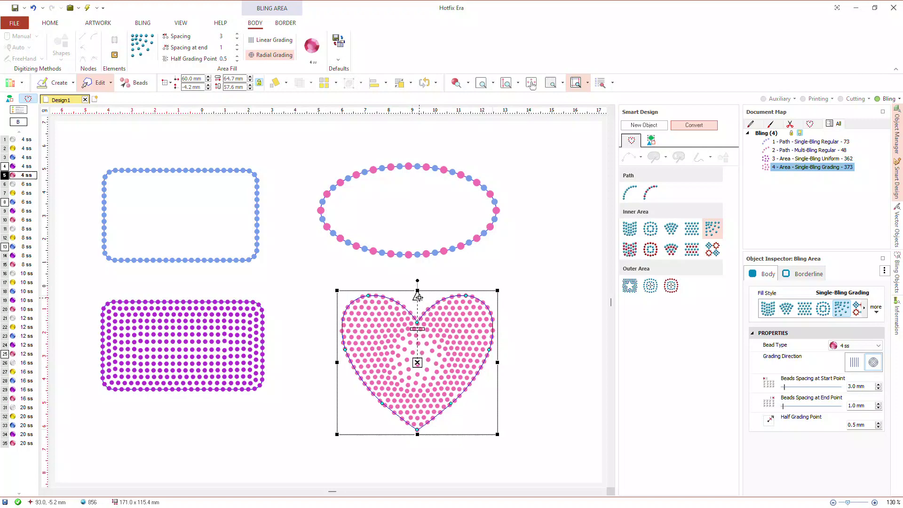
{"action": "left_click_drag", "start_coordinate": [417, 297], "coordinate": [489, 299]}
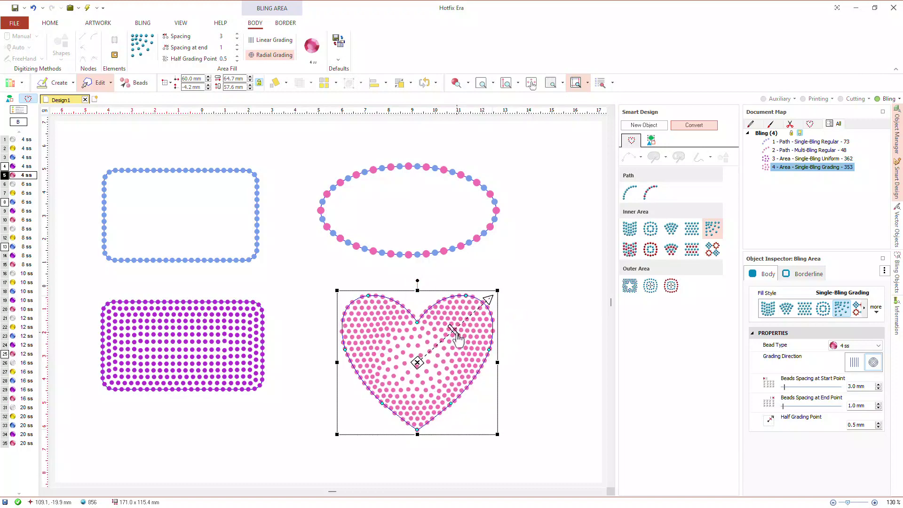
{"action": "left_click_drag", "start_coordinate": [457, 338], "coordinate": [444, 346]}
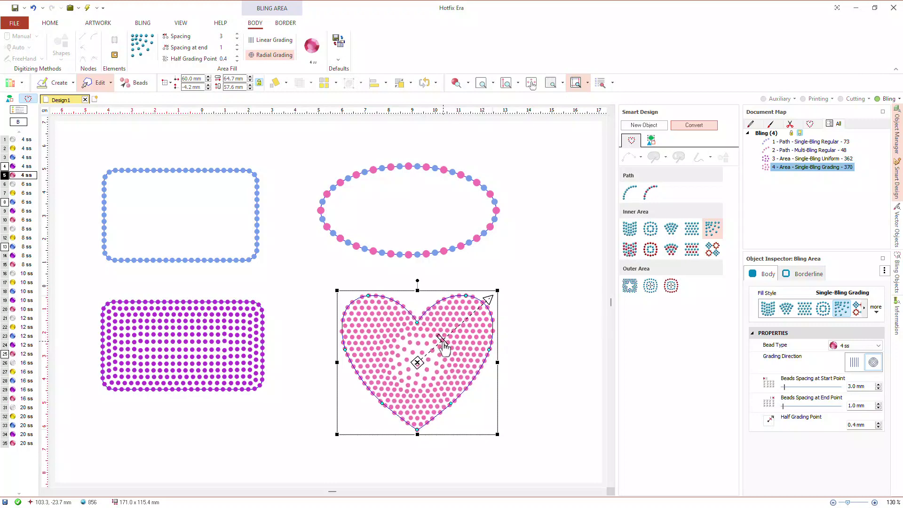
{"action": "left_click_drag", "start_coordinate": [443, 345], "coordinate": [453, 333]}
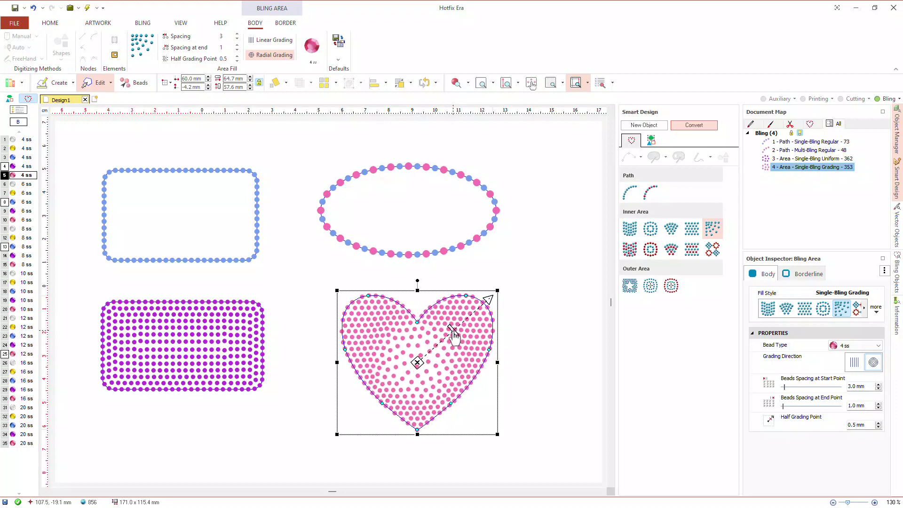
{"action": "left_click", "coordinate": [514, 333]}
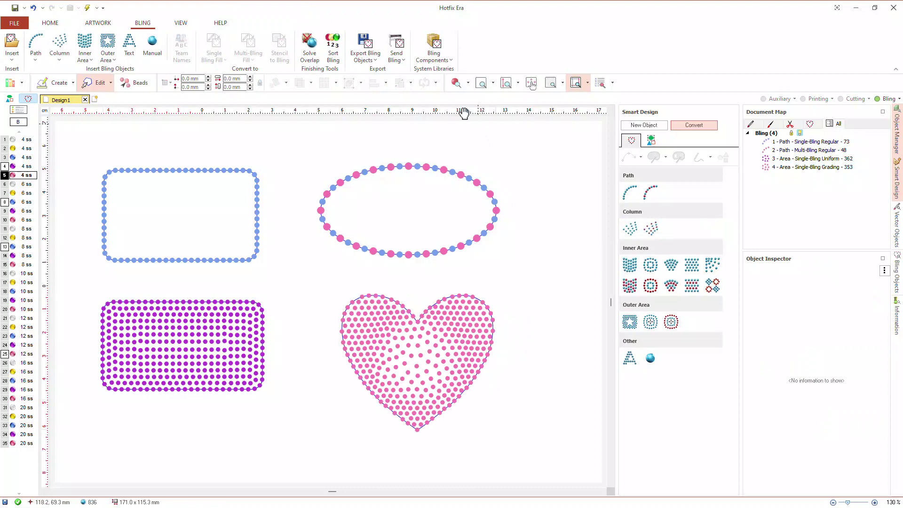
Step: Show the stones as 3D gems on a black background and fit the whole design in view
{"action": "left_click", "coordinate": [455, 83]}
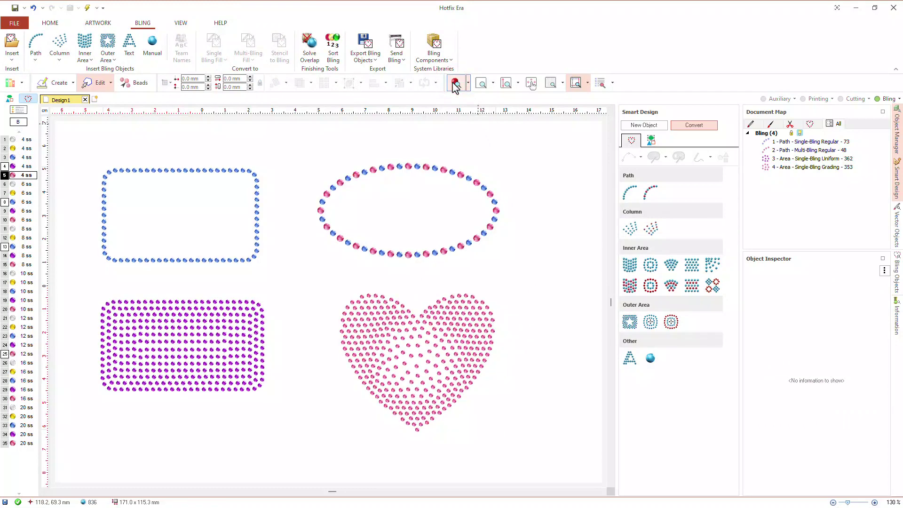
{"action": "left_click", "coordinate": [20, 122]}
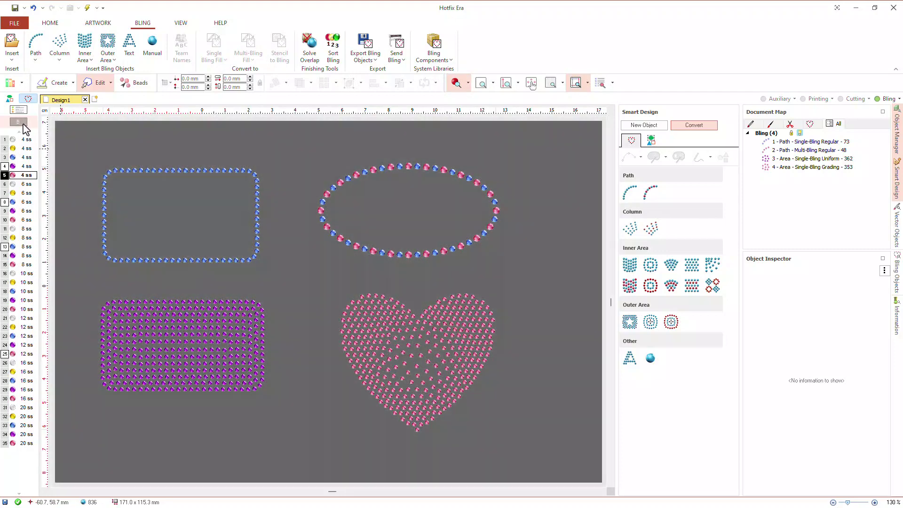
{"action": "left_click", "coordinate": [19, 122]}
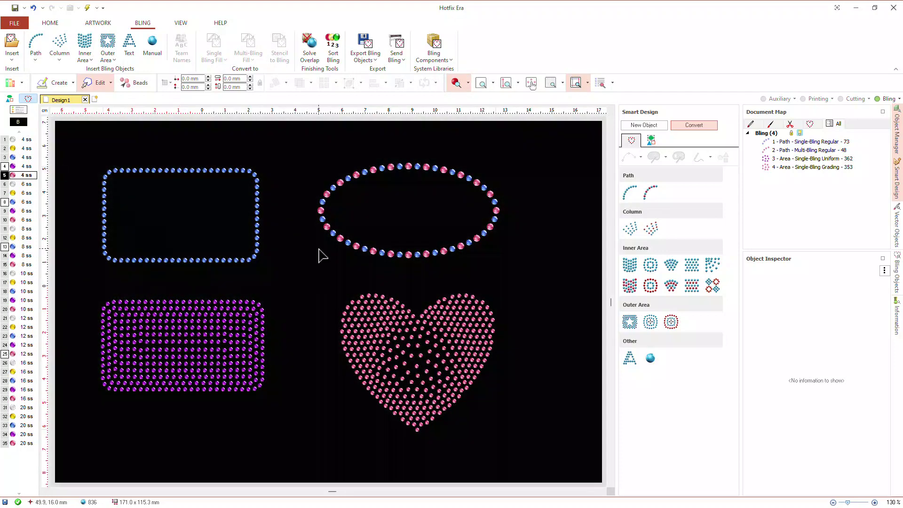
{"action": "scroll", "coordinate": [301, 273], "scroll_direction": "down", "scroll_amount": 2}
{"action": "scroll", "coordinate": [287, 307], "scroll_direction": "up", "scroll_amount": 2}
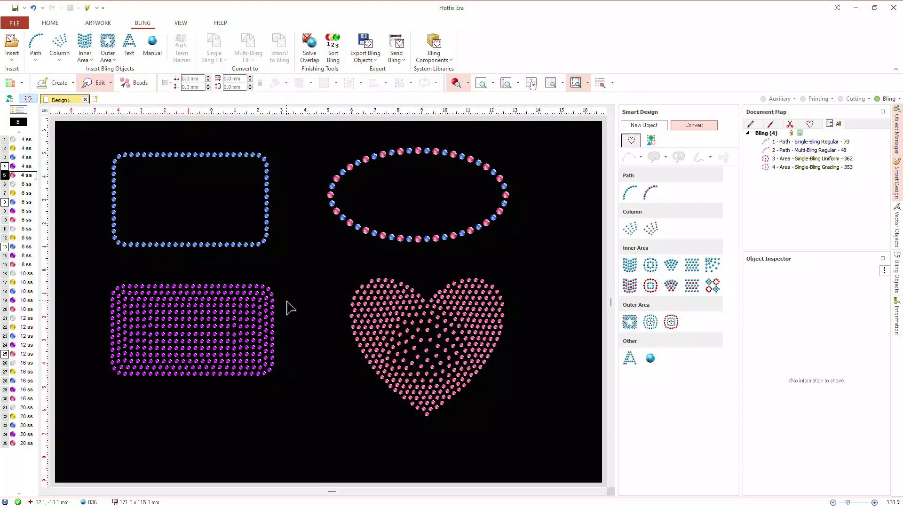
{"action": "key", "text": "1"}
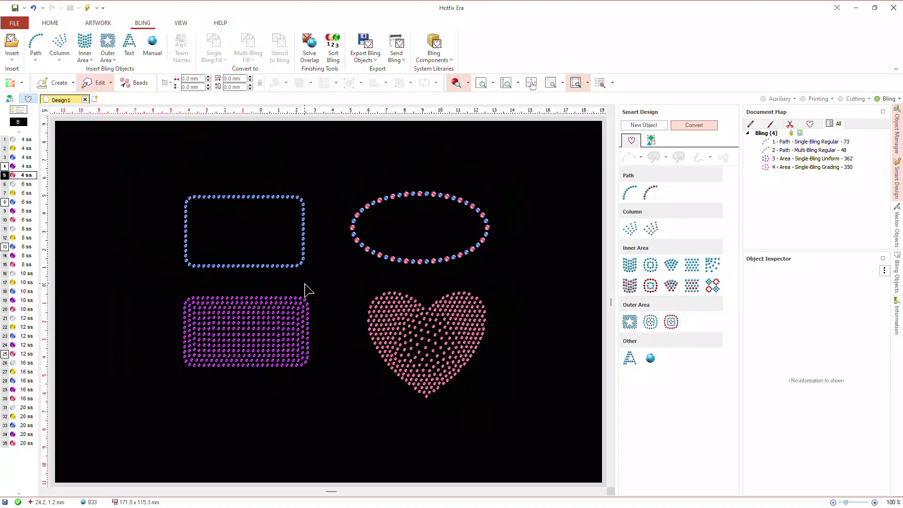
Step: Start Design2 with the ASV-007 orange vector artwork, simplified into five separate shapes
{"action": "left_click", "coordinate": [95, 100]}
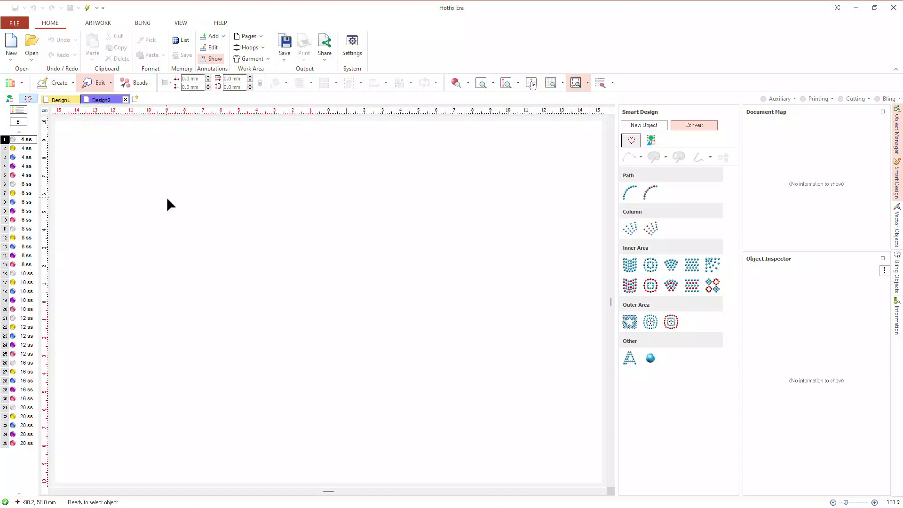
{"action": "left_click", "coordinate": [9, 84]}
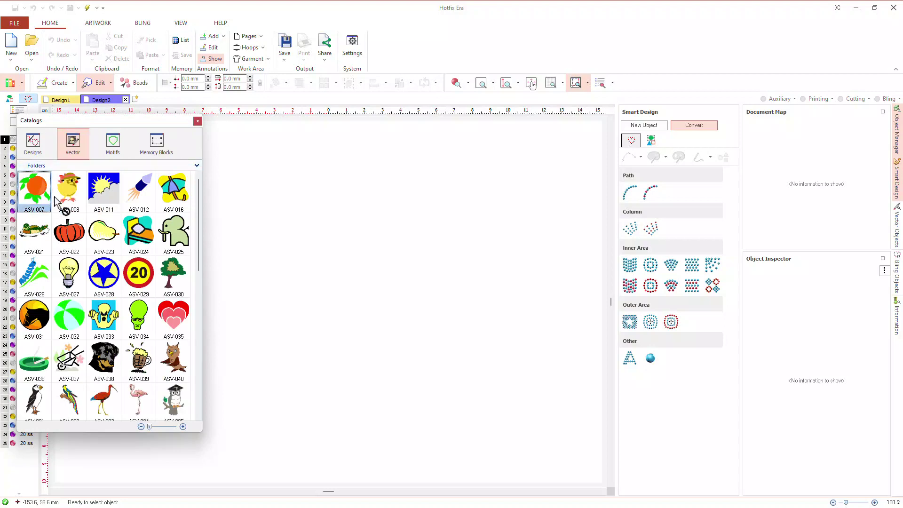
{"action": "left_click_drag", "start_coordinate": [39, 196], "coordinate": [314, 294]}
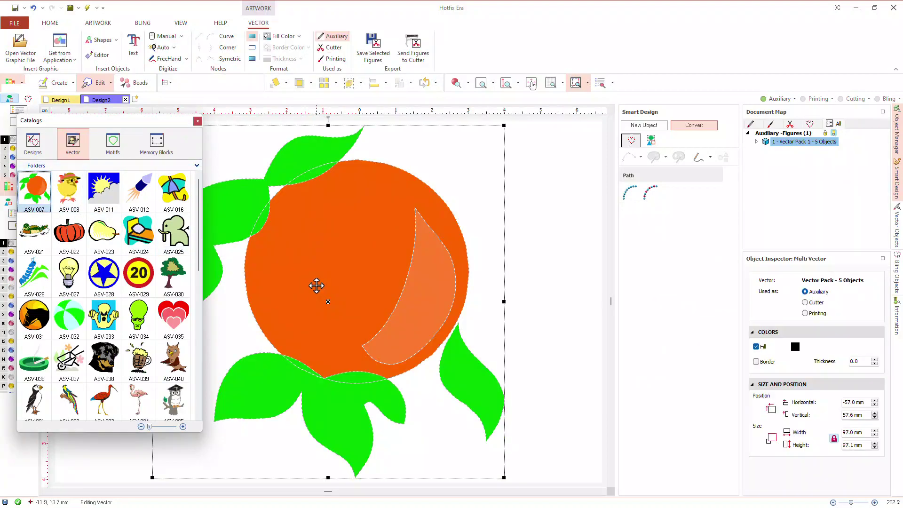
{"action": "left_click", "coordinate": [198, 121]}
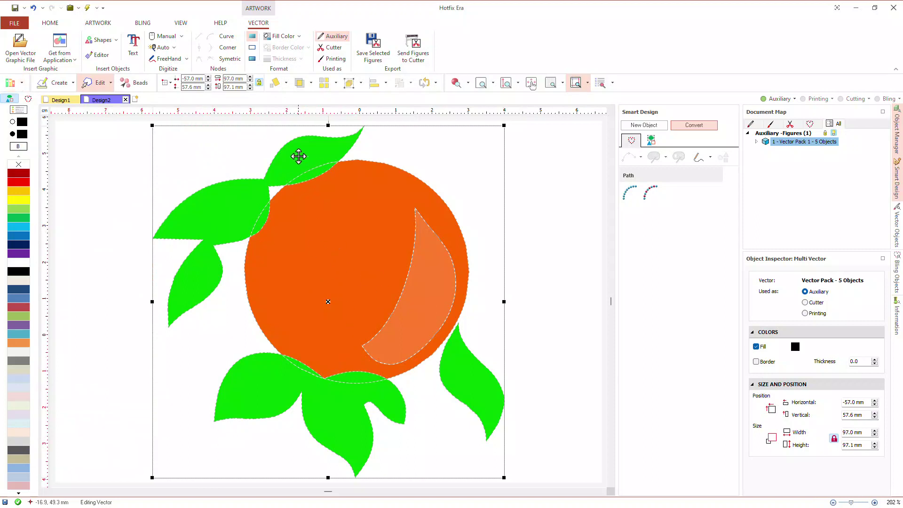
{"action": "left_click", "coordinate": [311, 83]}
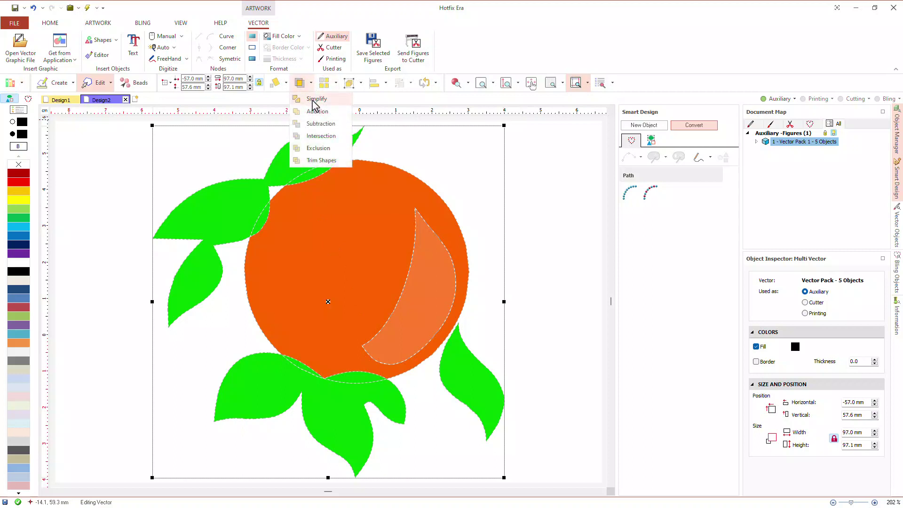
{"action": "left_click", "coordinate": [314, 100]}
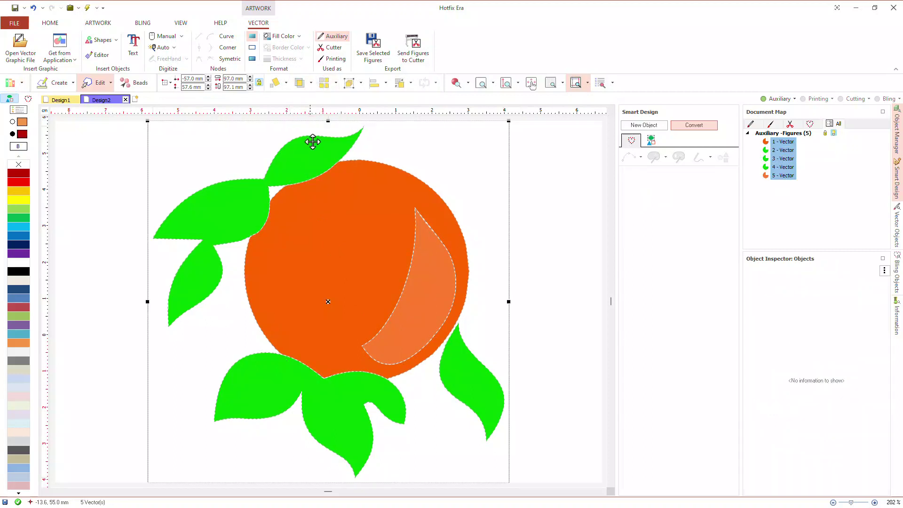
{"action": "scroll", "coordinate": [335, 258], "scroll_direction": "down", "scroll_amount": 2}
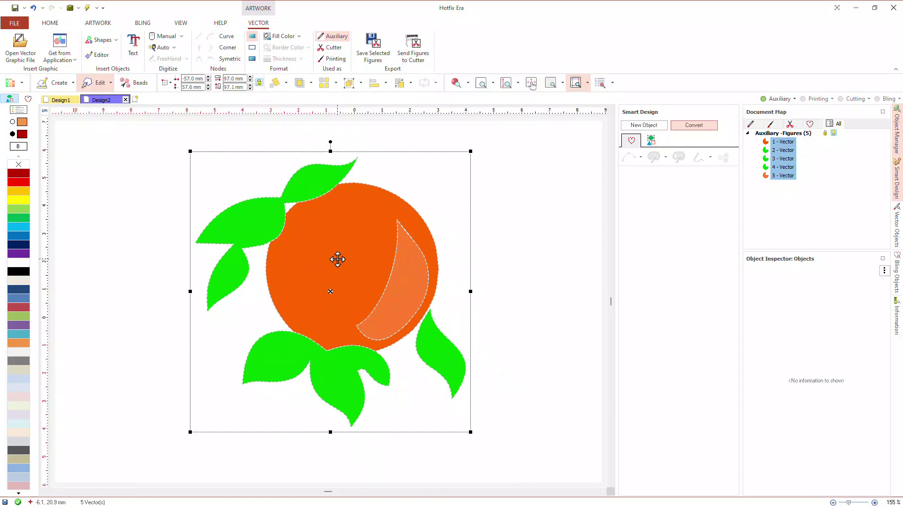
Step: Scale the artwork proportionally so the orange measures 100 mm across, about 157 × 157 mm overall
{"action": "left_click", "coordinate": [286, 84]}
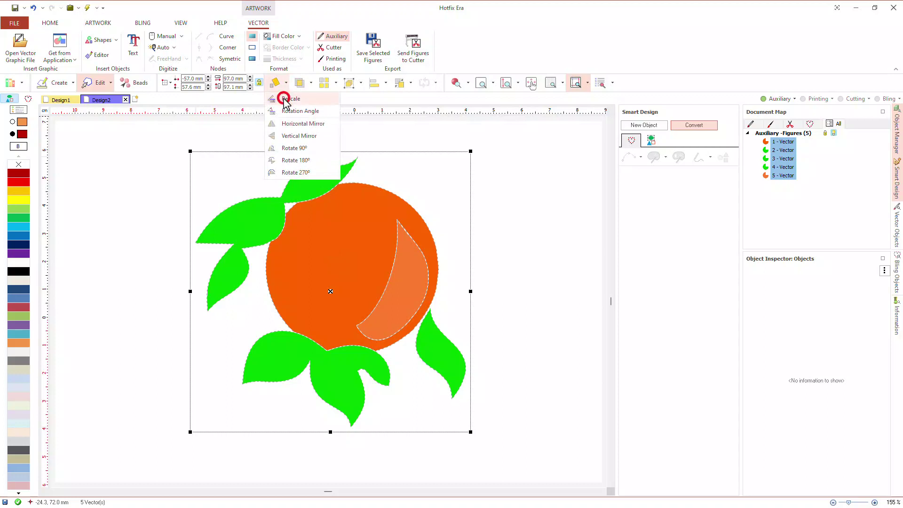
{"action": "left_click", "coordinate": [285, 99]}
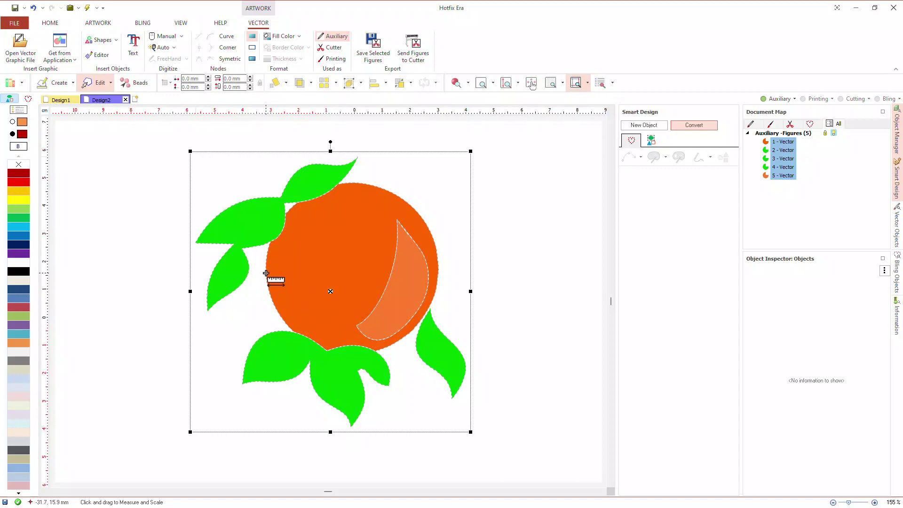
{"action": "mouse_move", "coordinate": [266, 274]}
{"action": "left_mouse_down"}
{"action": "mouse_move", "coordinate": [314, 276]}
{"action": "mouse_move", "coordinate": [339, 251]}
{"action": "mouse_move", "coordinate": [297, 226]}
{"action": "mouse_move", "coordinate": [383, 275]}
{"action": "mouse_move", "coordinate": [438, 281]}
{"action": "left_mouse_up"}
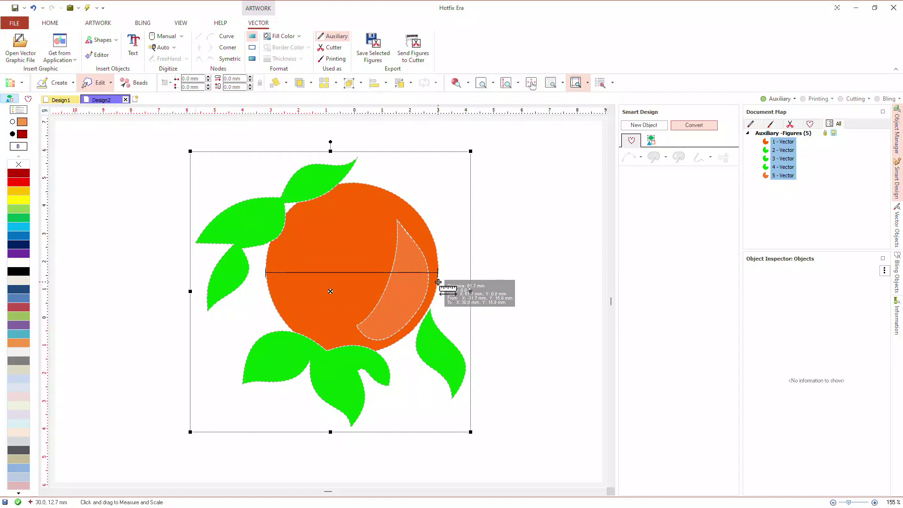
{"action": "left_click_drag", "start_coordinate": [438, 281], "coordinate": [438, 281]}
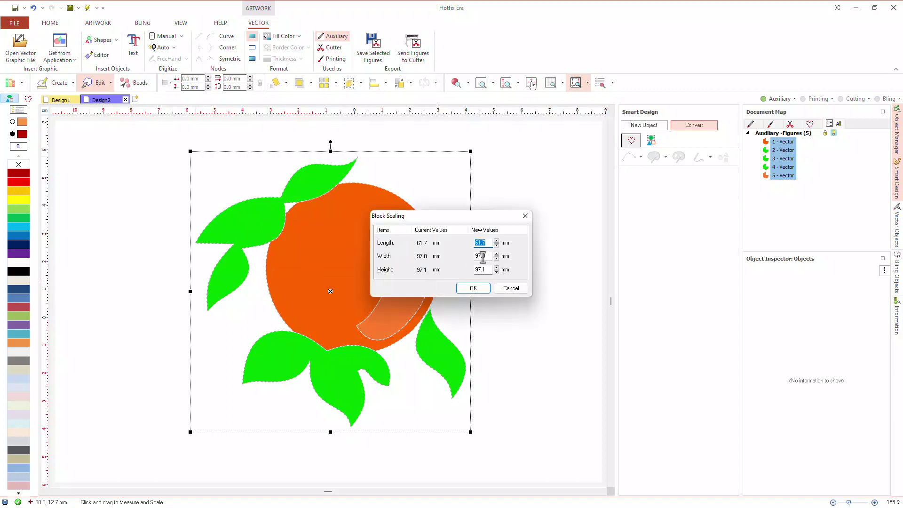
{"action": "type", "text": "10"}
{"action": "type", "text": "0"}
{"action": "left_click", "coordinate": [471, 288]}
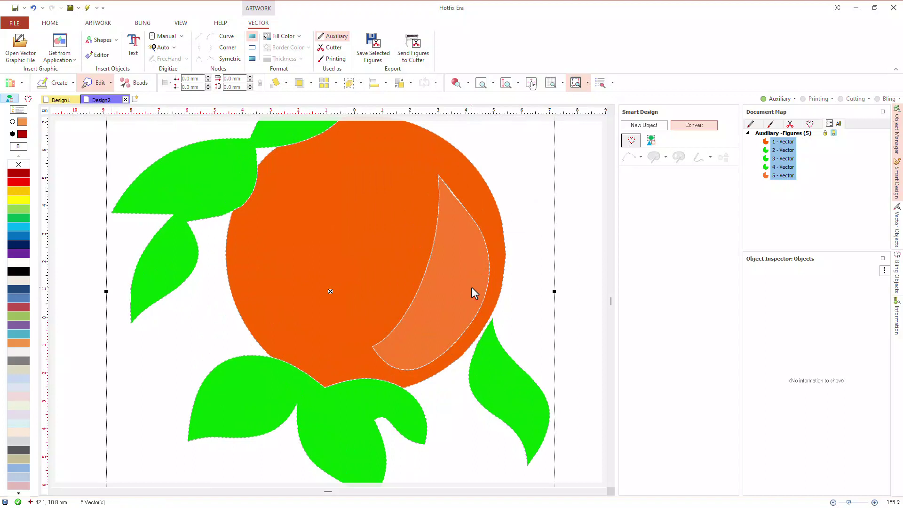
{"action": "scroll", "coordinate": [464, 286], "scroll_direction": "down", "scroll_amount": 1}
{"action": "scroll", "coordinate": [464, 285], "scroll_direction": "down", "scroll_amount": 1}
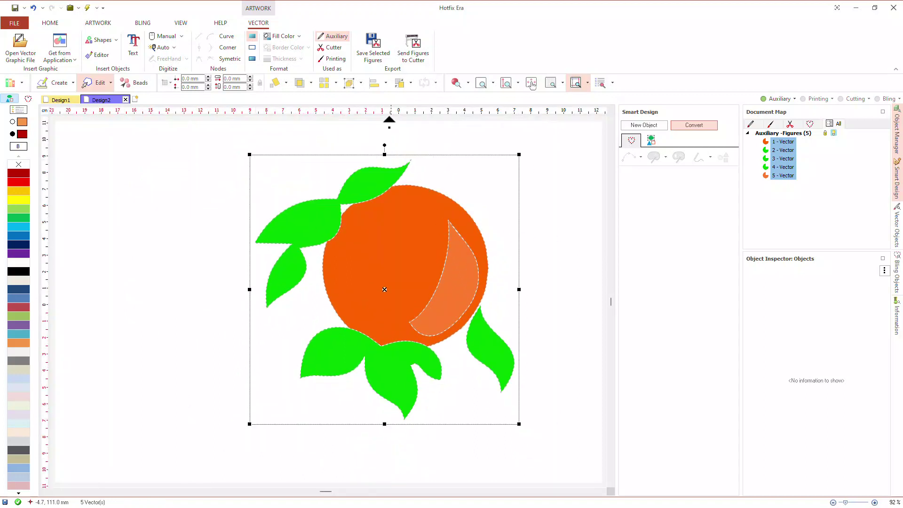
{"action": "left_click", "coordinate": [385, 83]}
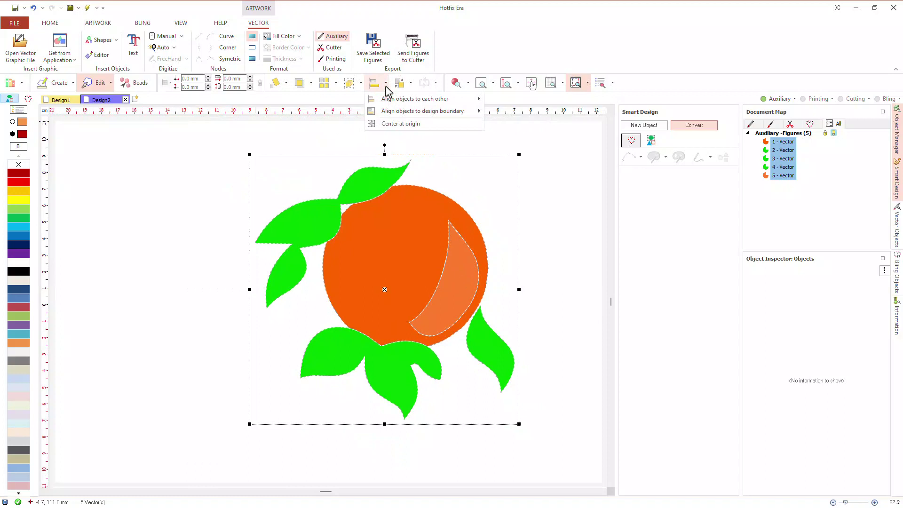
{"action": "left_click", "coordinate": [393, 123]}
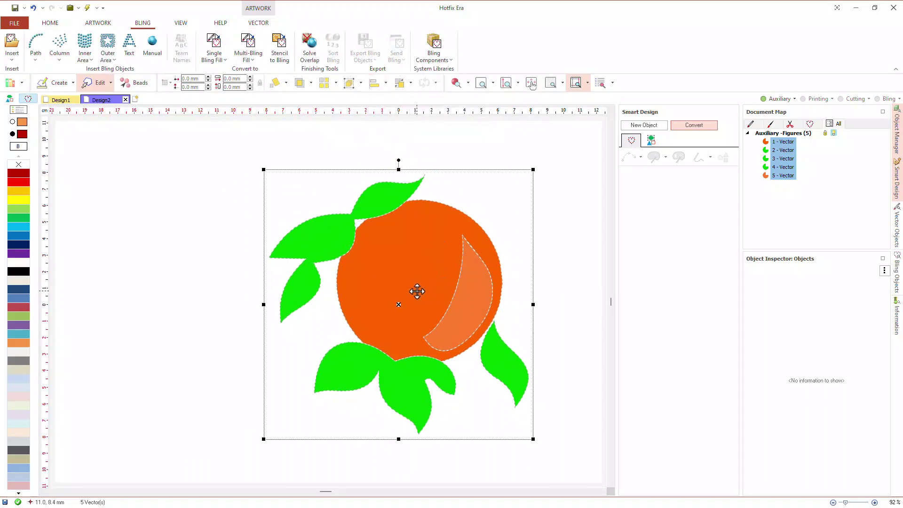
{"action": "left_click", "coordinate": [546, 289]}
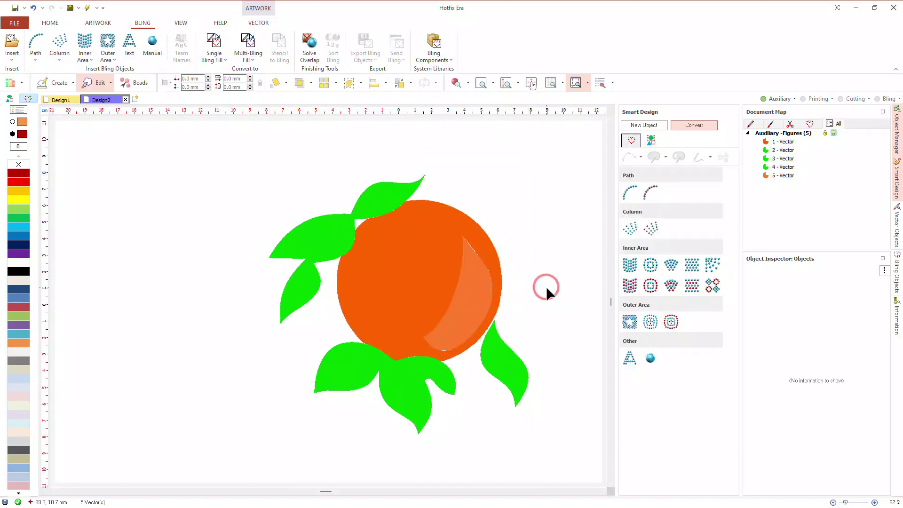
Step: In the Bling Palette Editor, replace palette bead 1 with a Std - Round 4 ss Emerald
{"action": "left_click", "coordinate": [18, 111]}
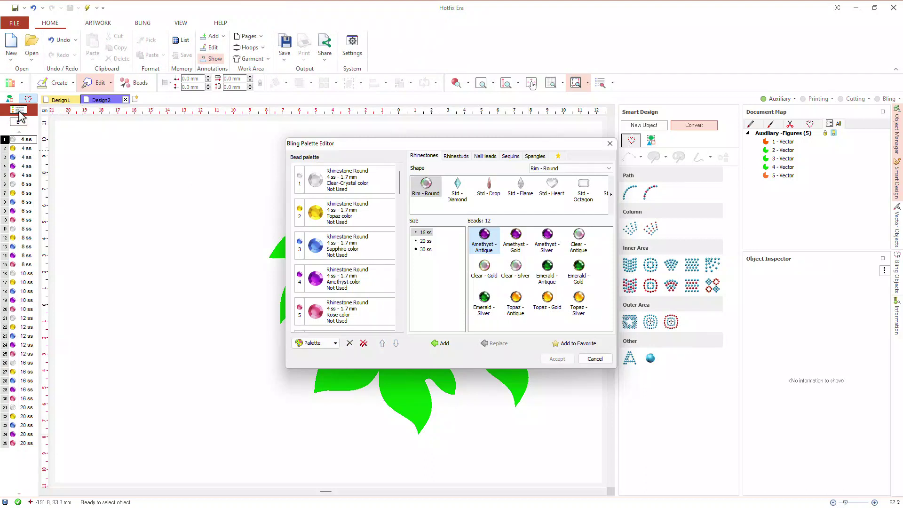
{"action": "left_click", "coordinate": [333, 182]}
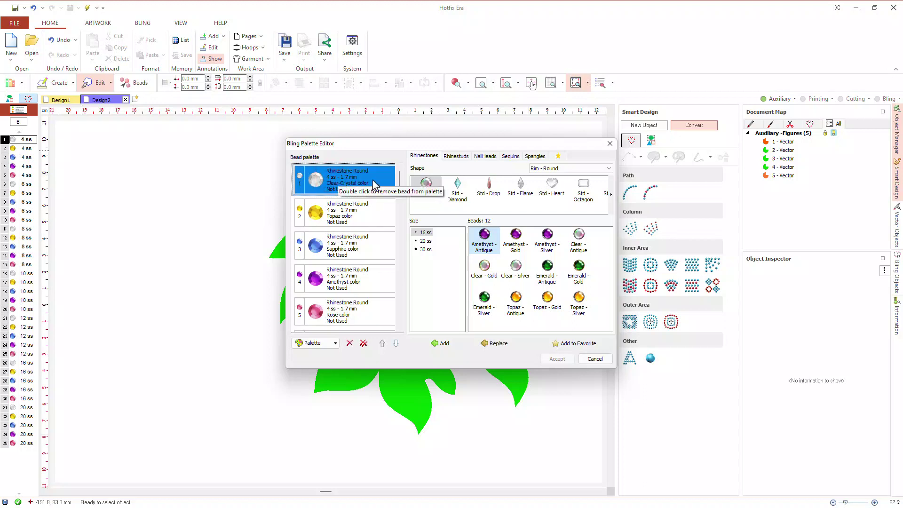
{"action": "left_click", "coordinate": [608, 195]}
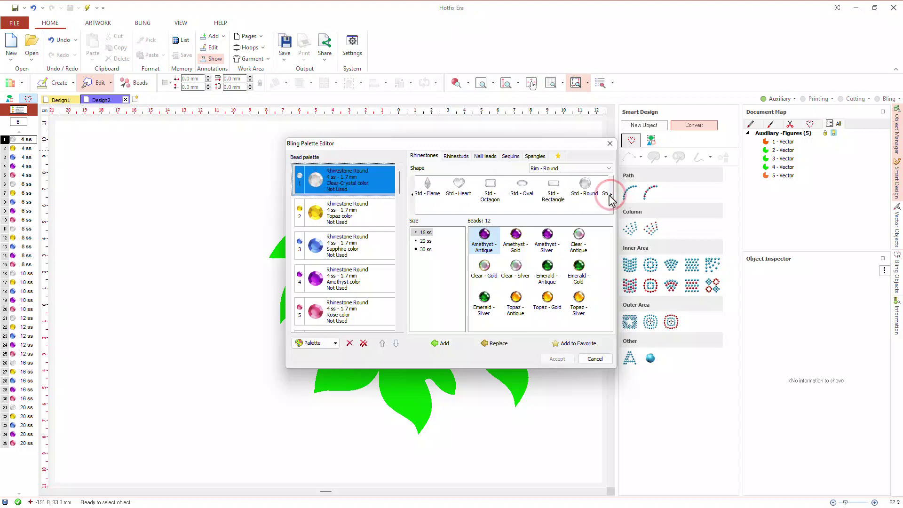
{"action": "left_click", "coordinate": [584, 184]}
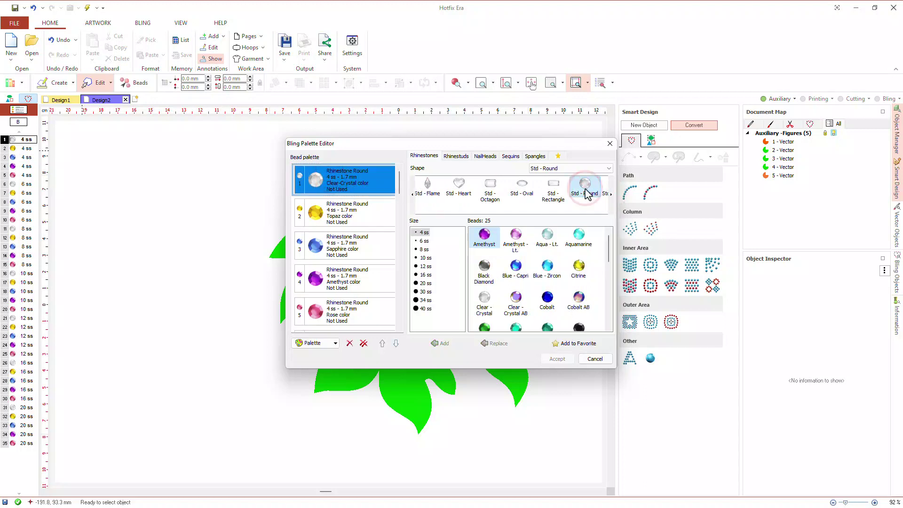
{"action": "left_click", "coordinate": [424, 234]}
{"action": "scroll", "coordinate": [493, 293], "scroll_direction": "down", "scroll_amount": 2}
{"action": "left_click", "coordinate": [486, 285]}
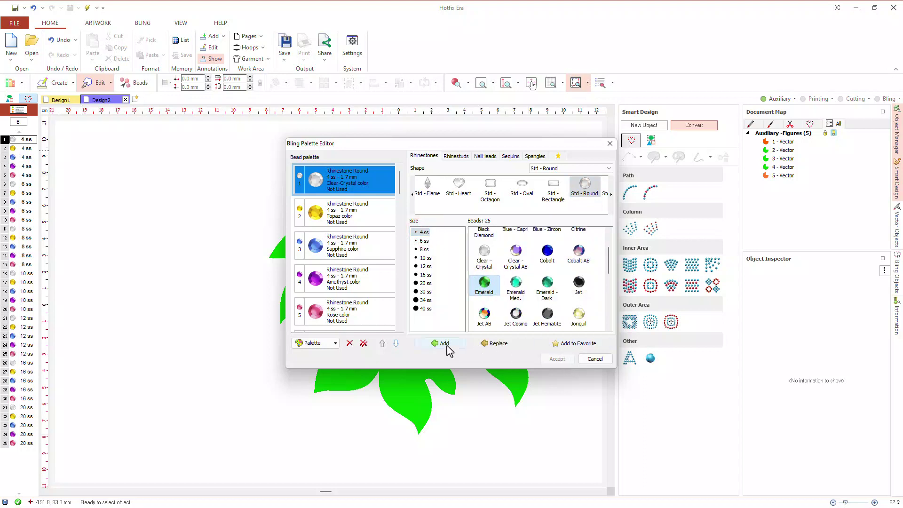
{"action": "left_click", "coordinate": [495, 346]}
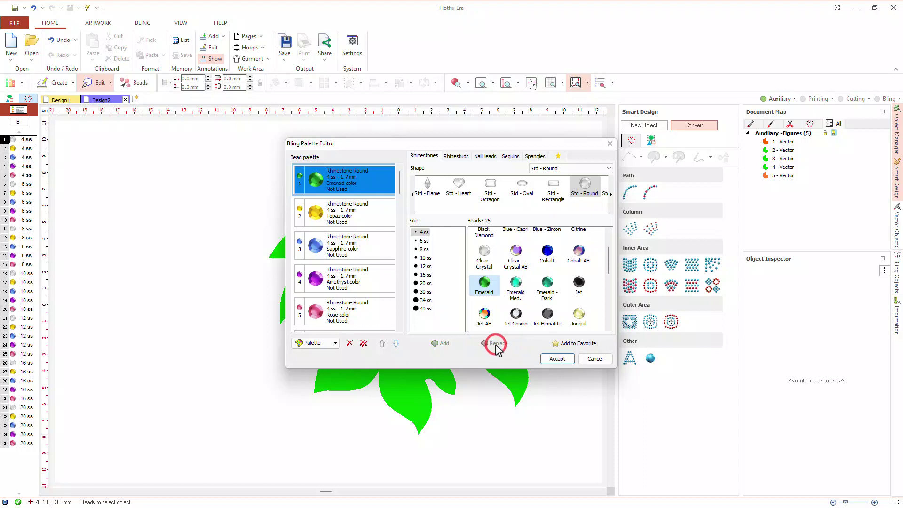
Step: Replace palette beads 2 and 3 with Peach - Lt. and Sun, then accept the palette
{"action": "left_click", "coordinate": [349, 214]}
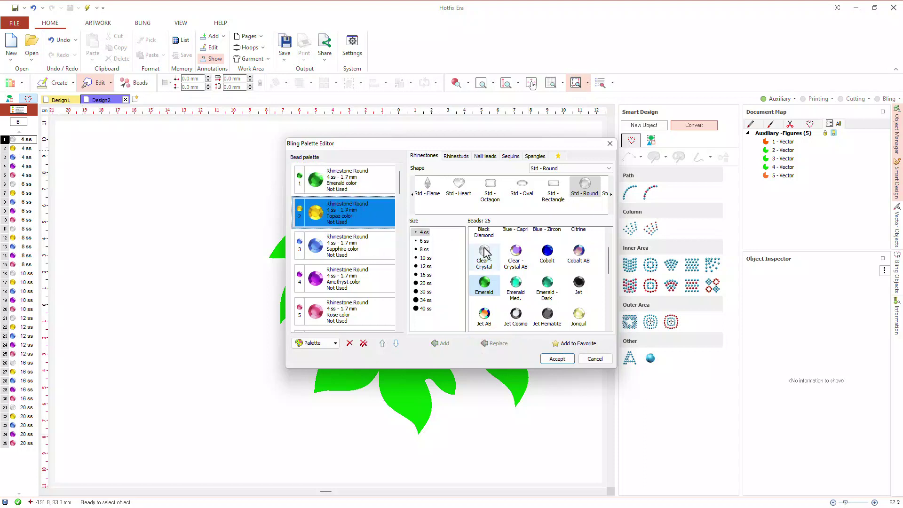
{"action": "left_click_drag", "start_coordinate": [609, 254], "coordinate": [605, 286]}
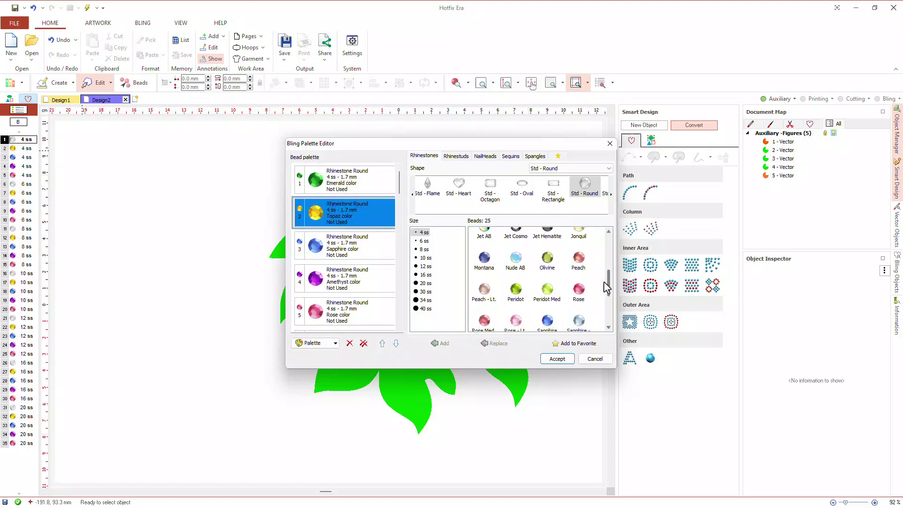
{"action": "left_click", "coordinate": [484, 288]}
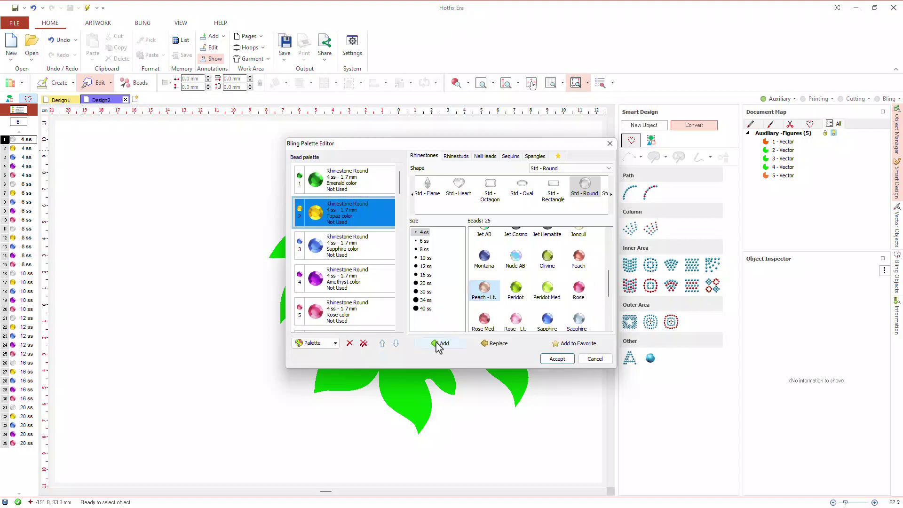
{"action": "left_click", "coordinate": [494, 342]}
{"action": "left_click", "coordinate": [349, 252]}
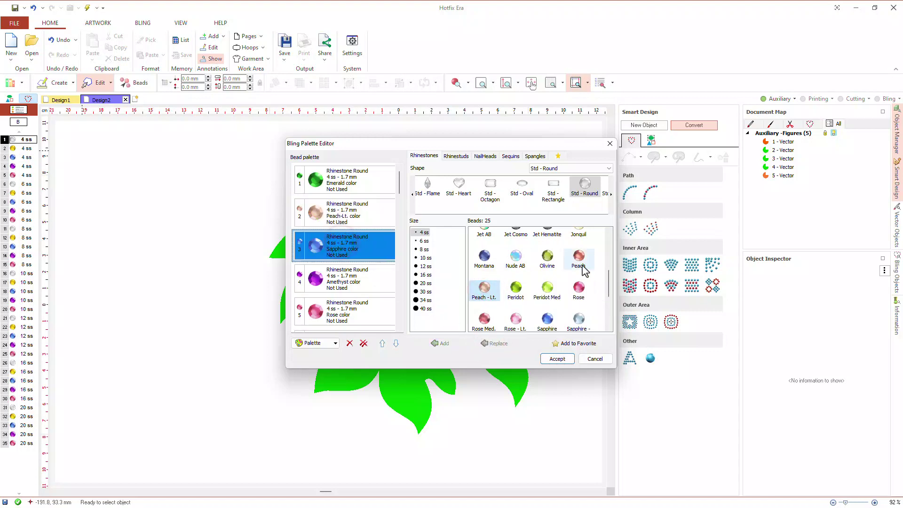
{"action": "left_click_drag", "start_coordinate": [606, 282], "coordinate": [613, 314]}
{"action": "left_click", "coordinate": [578, 249]}
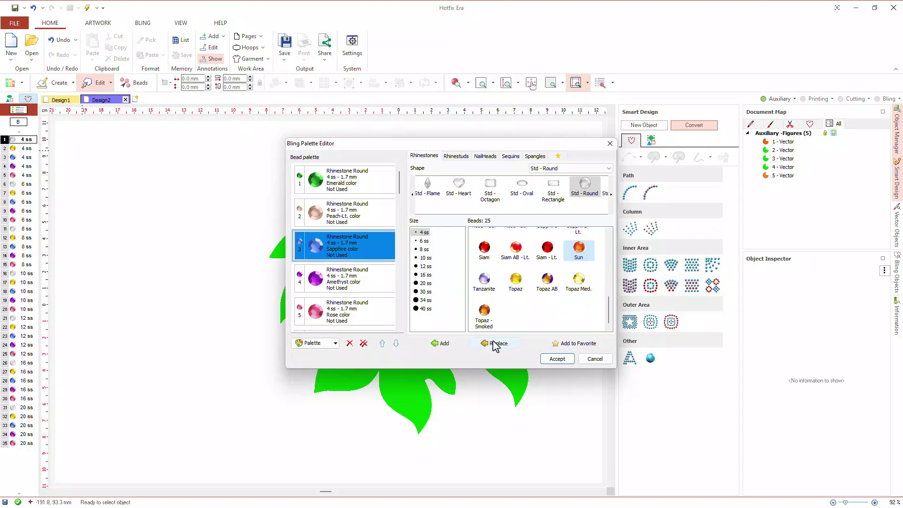
{"action": "left_click", "coordinate": [493, 343]}
{"action": "left_click", "coordinate": [558, 358]}
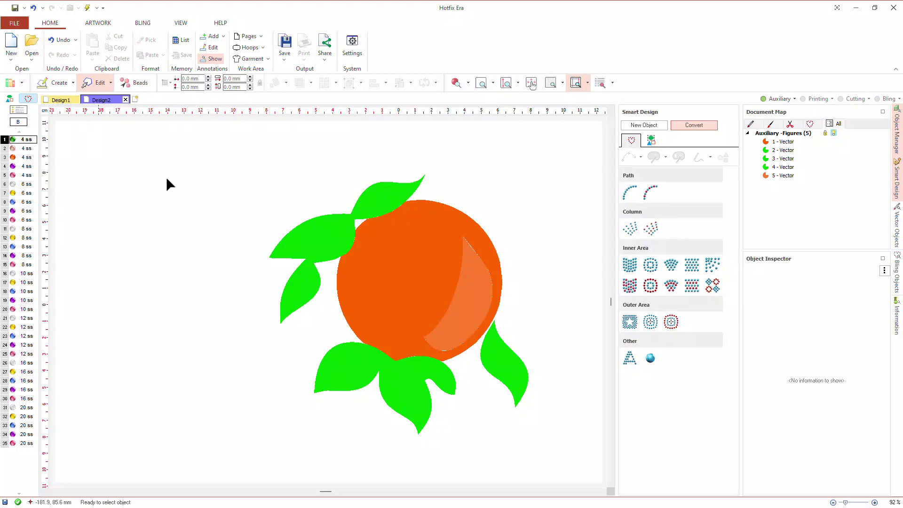
Step: Fill the upper-left leaves with uniform green 4 ss stones, using a 1.2 mm border margin
{"action": "left_click", "coordinate": [388, 205]}
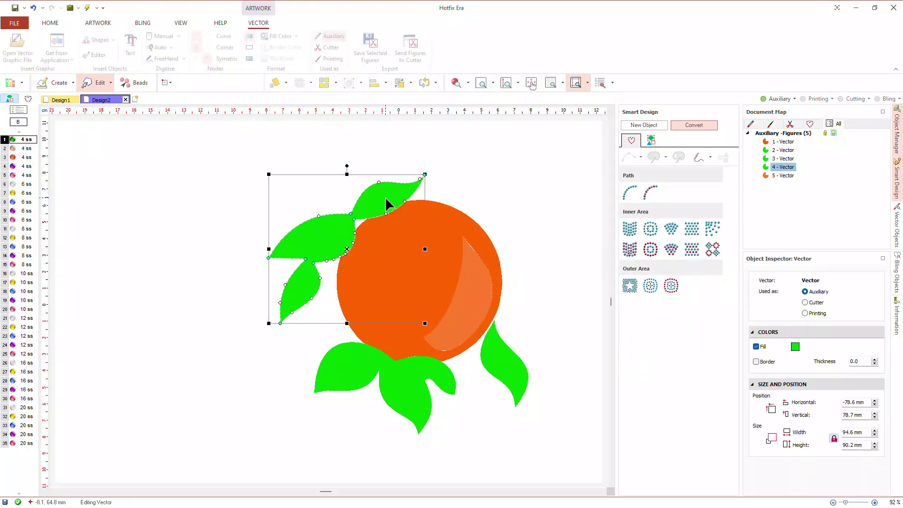
{"action": "left_click", "coordinate": [629, 229]}
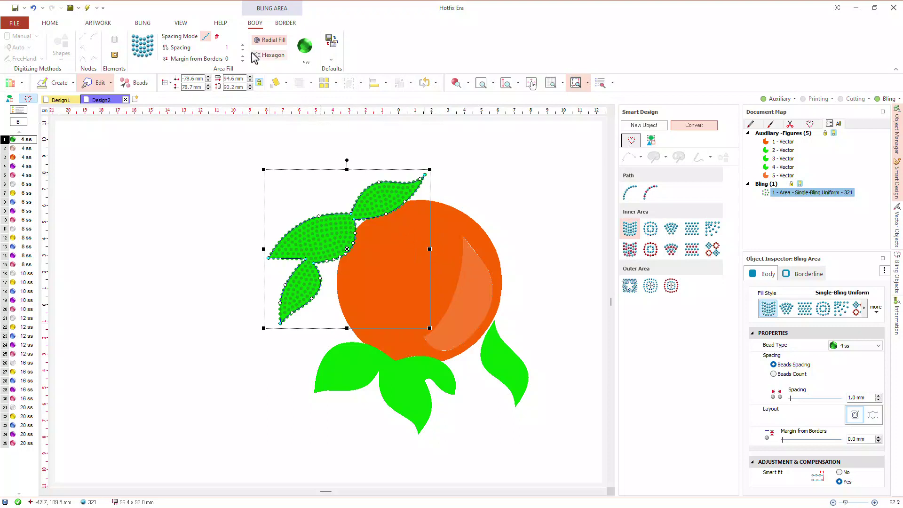
{"action": "double_click", "coordinate": [227, 58]}
{"action": "type", "text": ".2"}
{"action": "key", "text": "Return"}
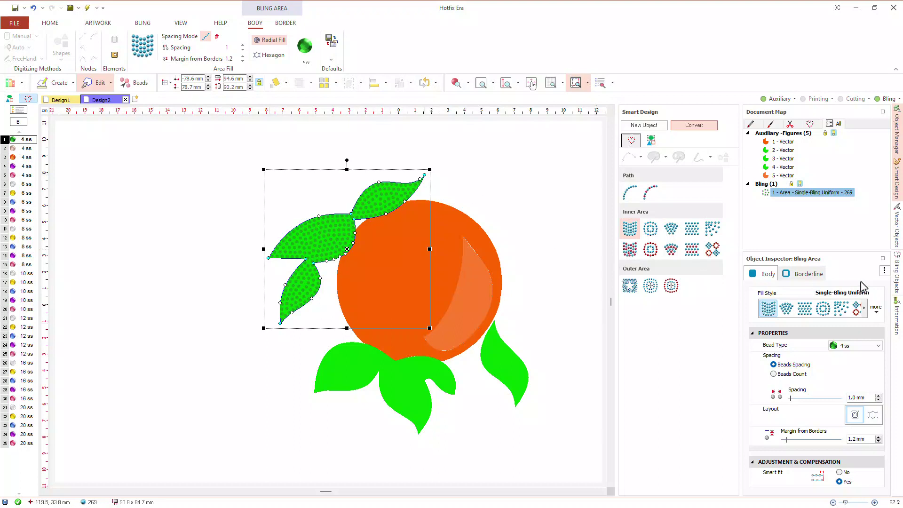
{"action": "left_click", "coordinate": [883, 272]}
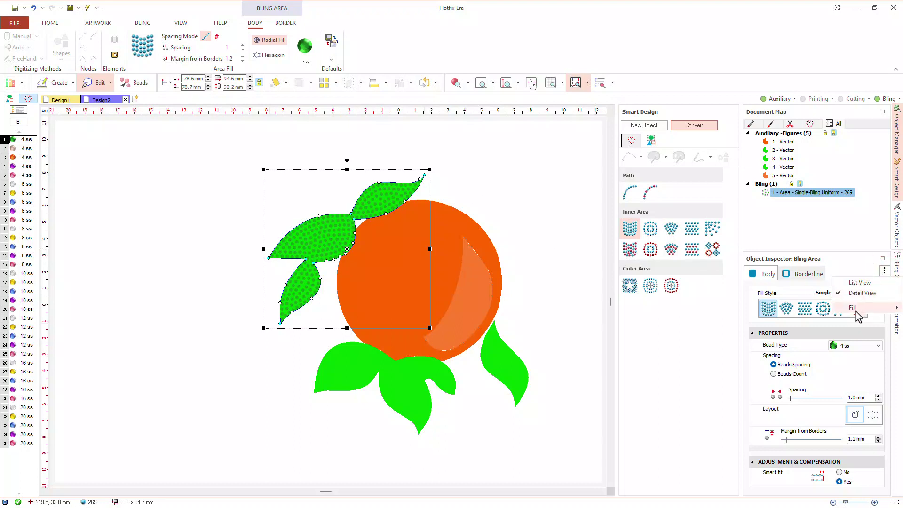
{"action": "mouse_move", "coordinate": [853, 308]}
{"action": "left_click", "coordinate": [795, 309]}
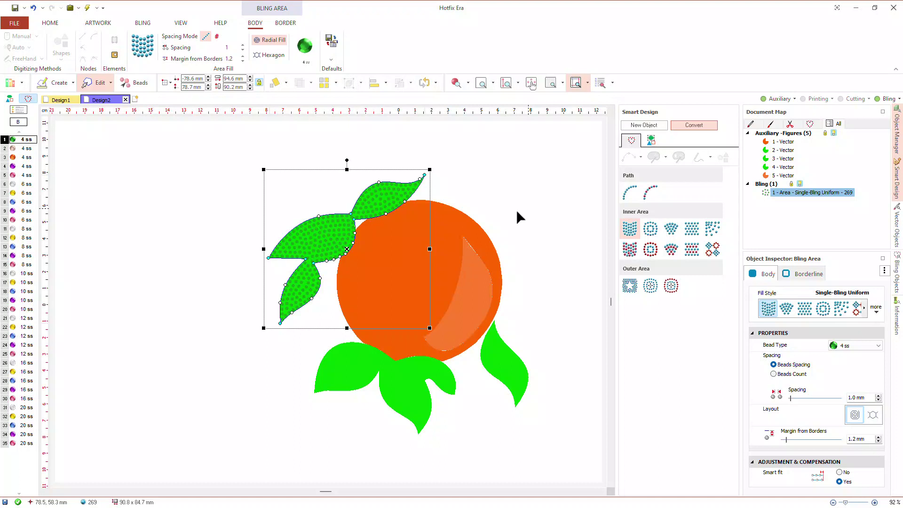
Step: Fill the lower leaves and the right leaf with uniform green rhinestones
{"action": "left_click", "coordinate": [366, 360]}
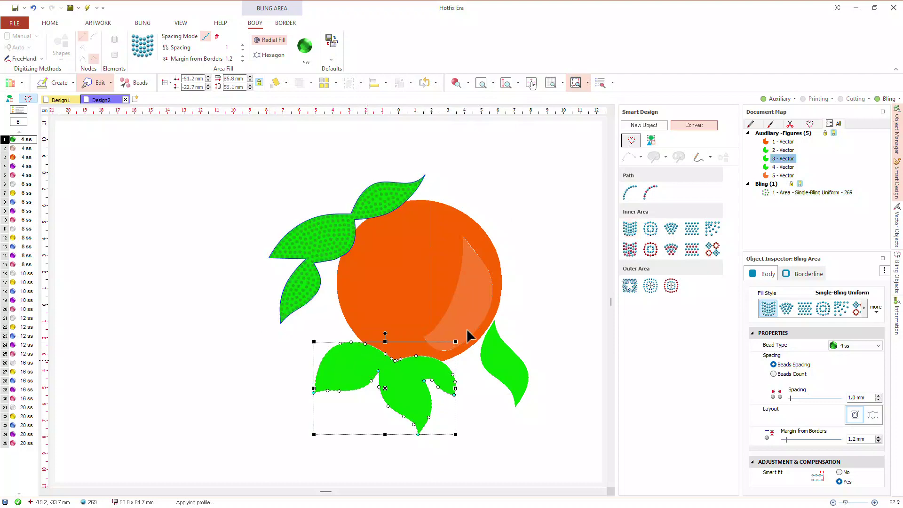
{"action": "left_click", "coordinate": [629, 230]}
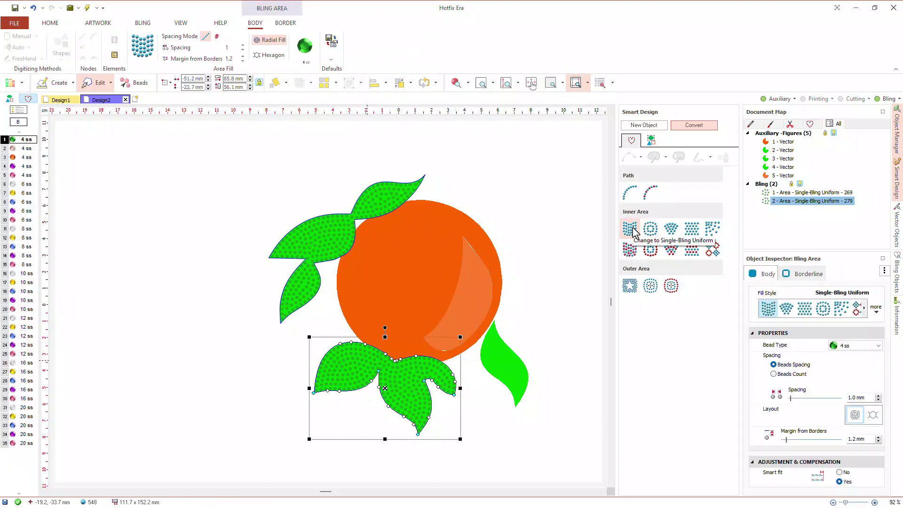
{"action": "left_click", "coordinate": [507, 359]}
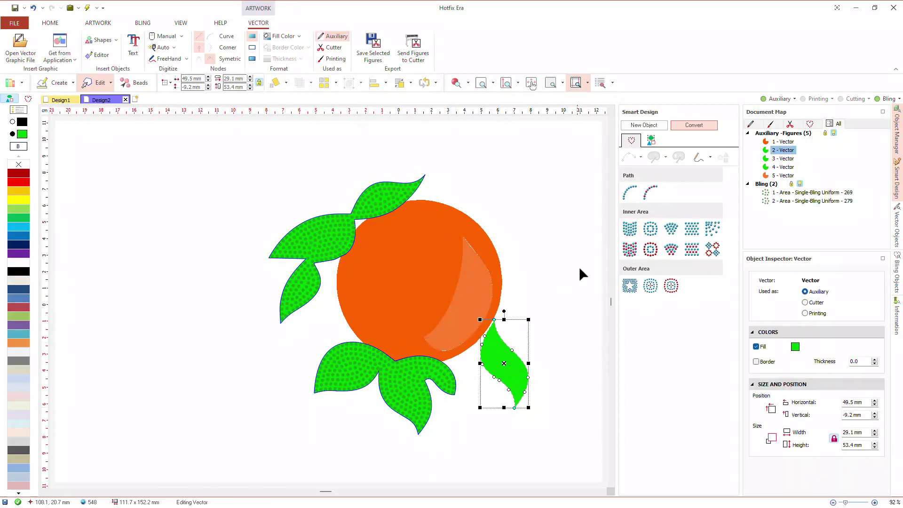
{"action": "left_click", "coordinate": [629, 229]}
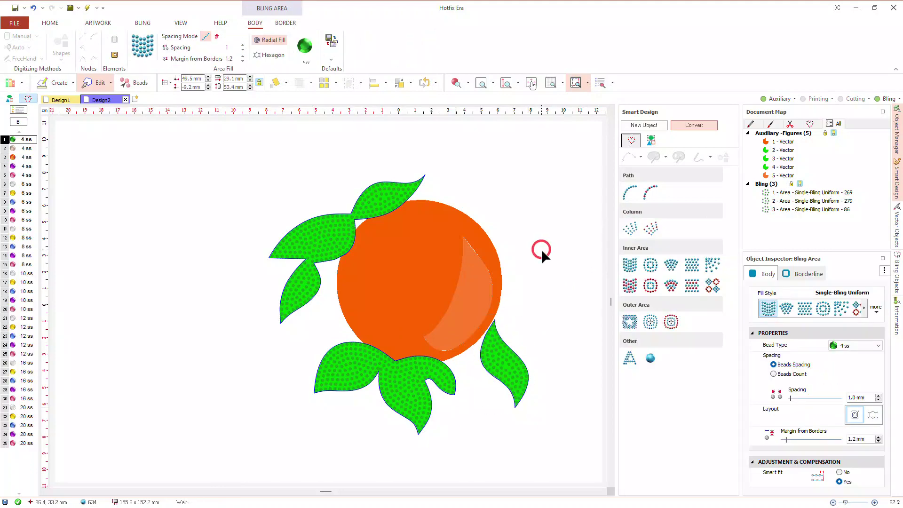
Step: Fill the orange's highlight shape with uniform Peach-Lt. rhinestones
{"action": "left_click", "coordinate": [27, 149]}
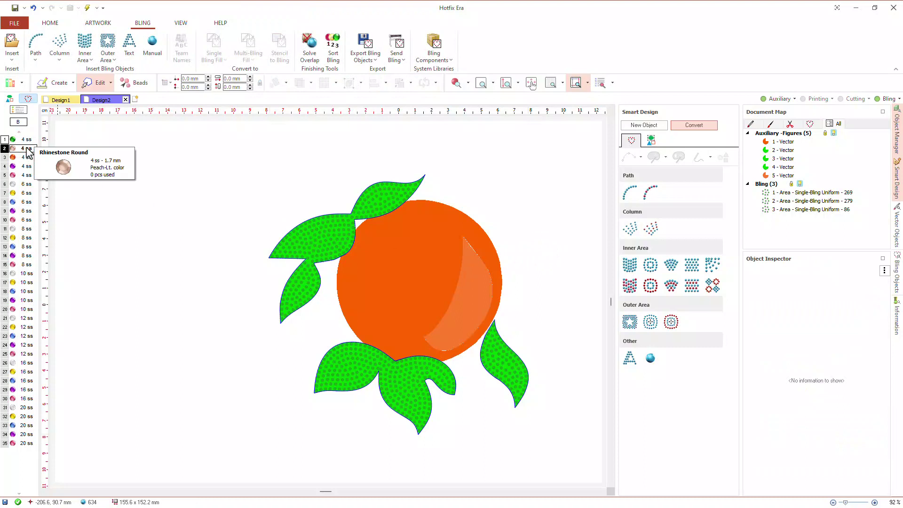
{"action": "left_click", "coordinate": [472, 288]}
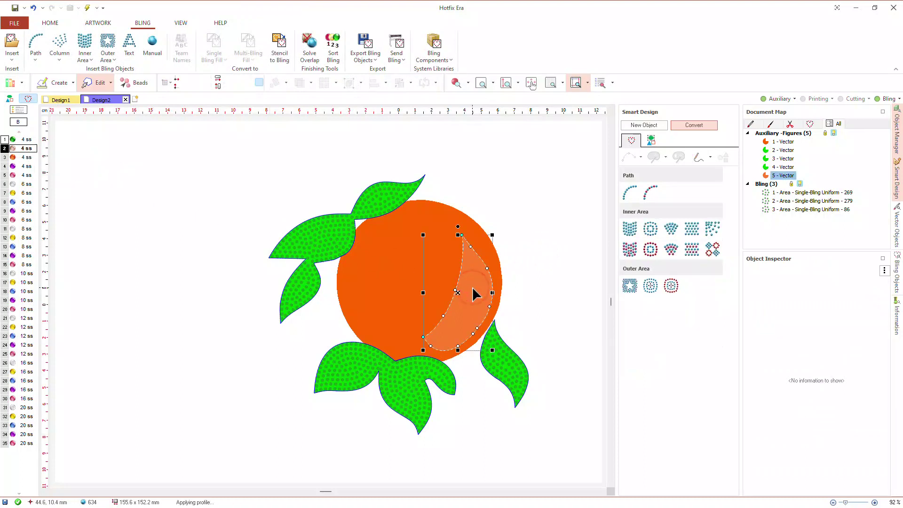
{"action": "left_click", "coordinate": [630, 230]}
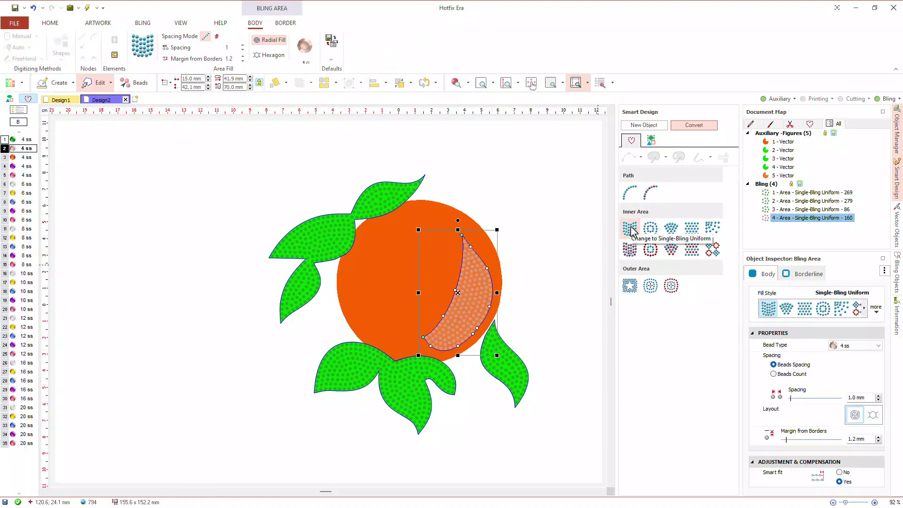
{"action": "left_click", "coordinate": [513, 190]}
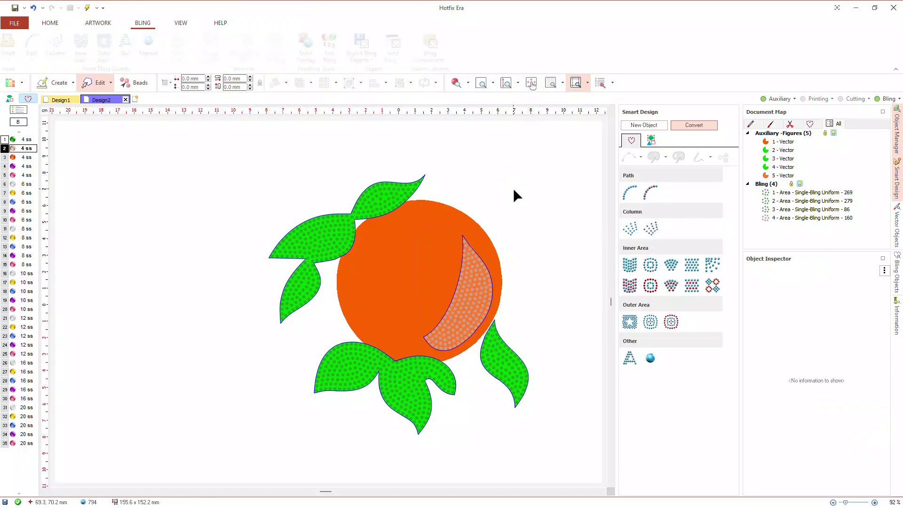
Step: Fill the orange body with uniform Sun rhinestones, 792 stones
{"action": "left_click", "coordinate": [24, 160]}
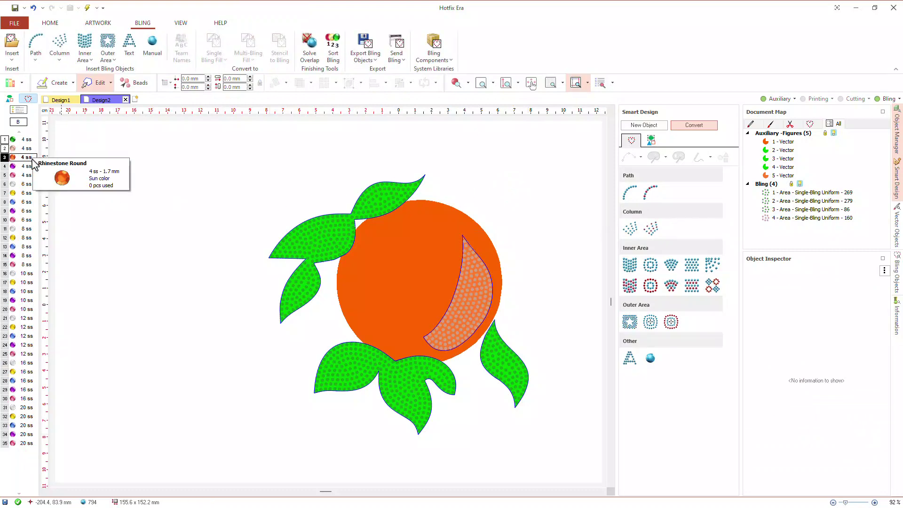
{"action": "left_click", "coordinate": [409, 232]}
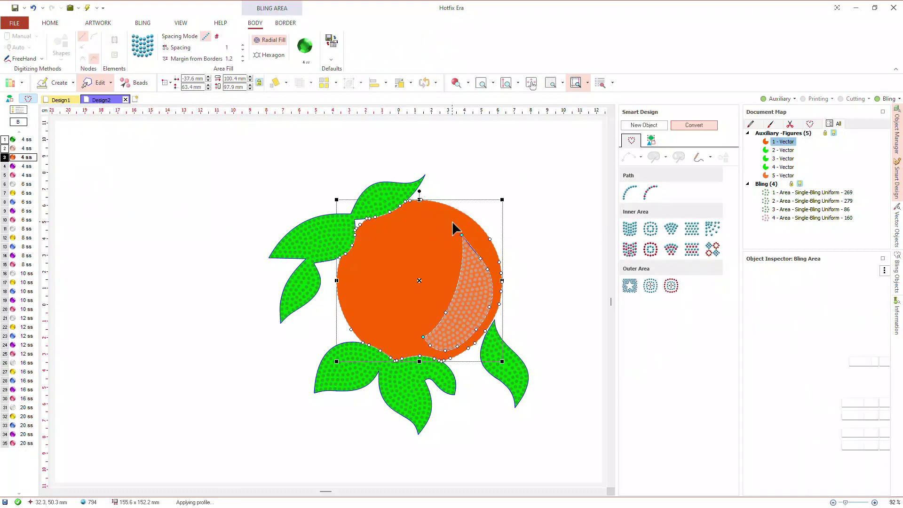
{"action": "left_click", "coordinate": [630, 228]}
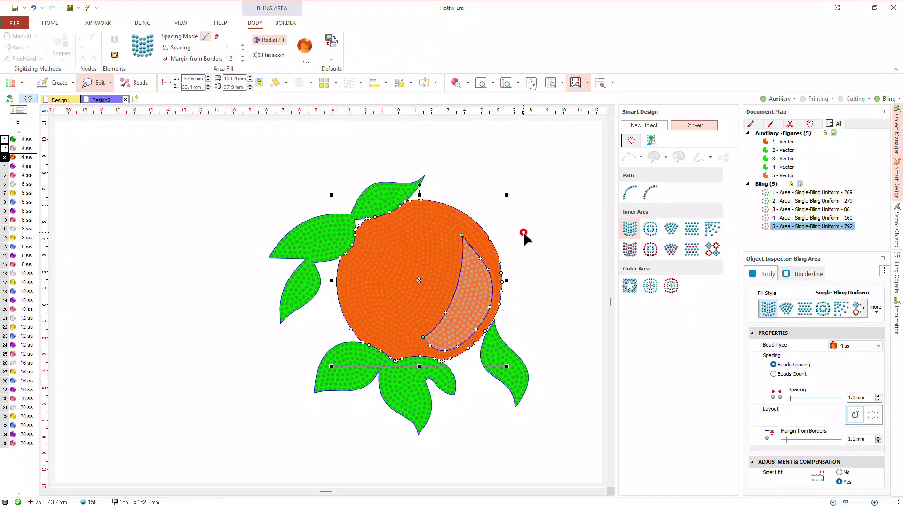
{"action": "left_click", "coordinate": [523, 233]}
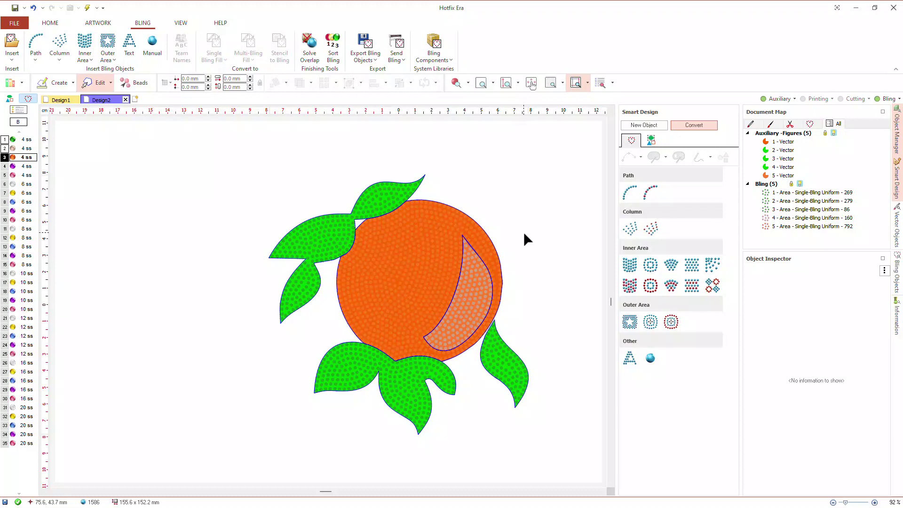
Step: Hide the original vector figures so only the rhinestones show
{"action": "left_click", "coordinate": [778, 99]}
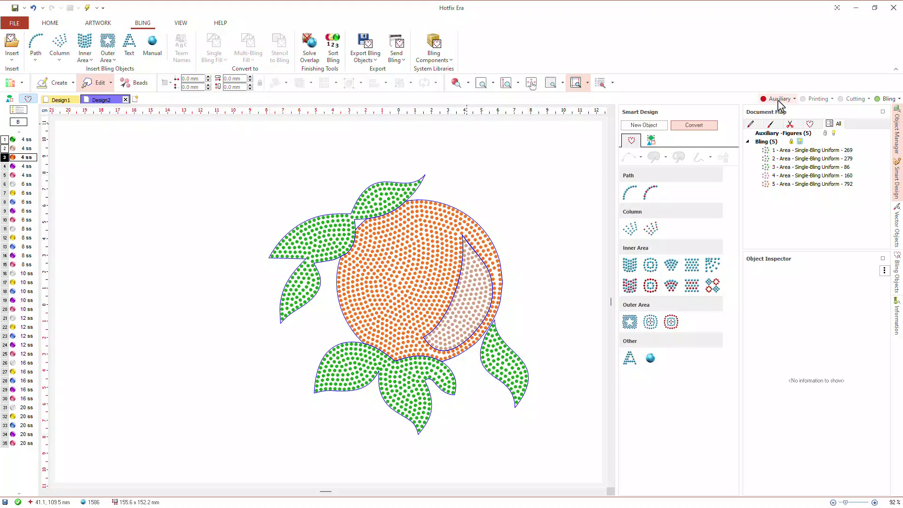
{"action": "scroll", "coordinate": [23, 123], "scroll_direction": "down", "scroll_amount": 1}
{"action": "scroll", "coordinate": [23, 124], "scroll_direction": "down", "scroll_amount": 1}
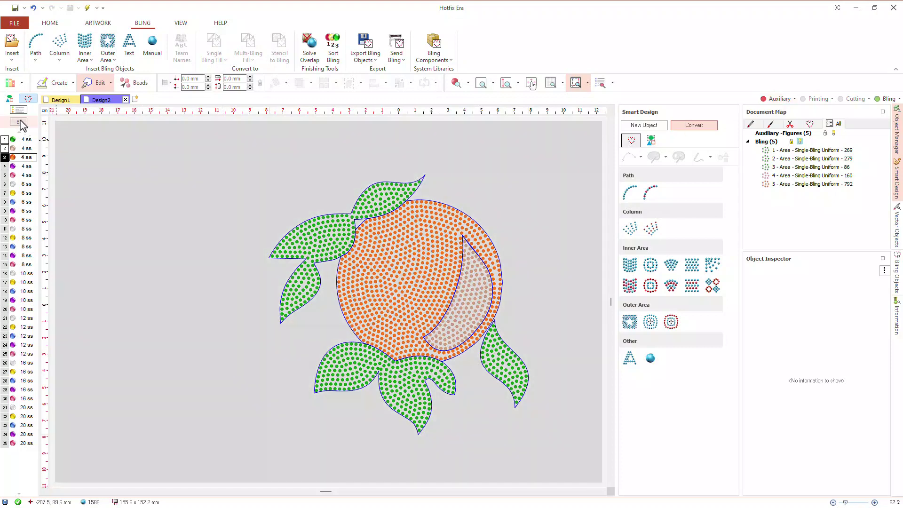
{"action": "scroll", "coordinate": [23, 123], "scroll_direction": "down", "scroll_amount": 2}
{"action": "scroll", "coordinate": [23, 123], "scroll_direction": "down", "scroll_amount": 2}
{"action": "scroll", "coordinate": [24, 123], "scroll_direction": "down", "scroll_amount": 2}
{"action": "scroll", "coordinate": [23, 123], "scroll_direction": "down", "scroll_amount": 1}
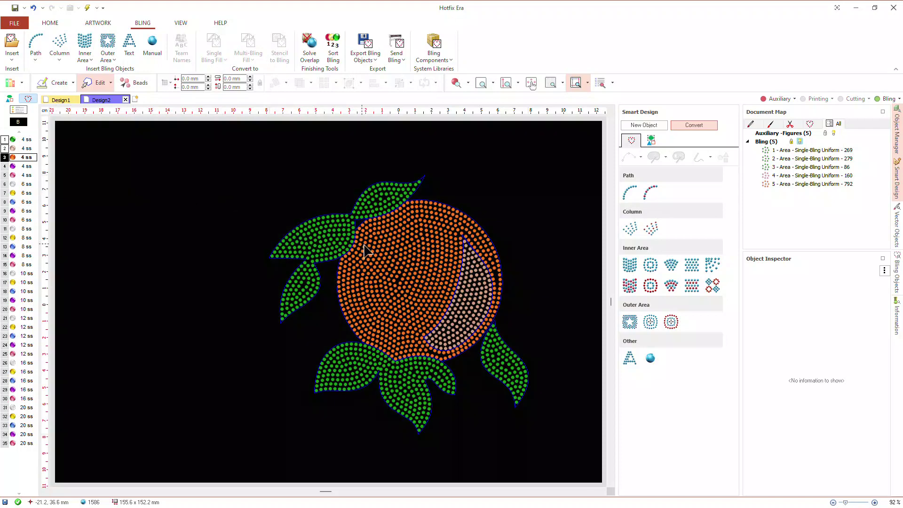
{"action": "scroll", "coordinate": [362, 251], "scroll_direction": "up", "scroll_amount": 1}
{"action": "scroll", "coordinate": [362, 250], "scroll_direction": "up", "scroll_amount": 3}
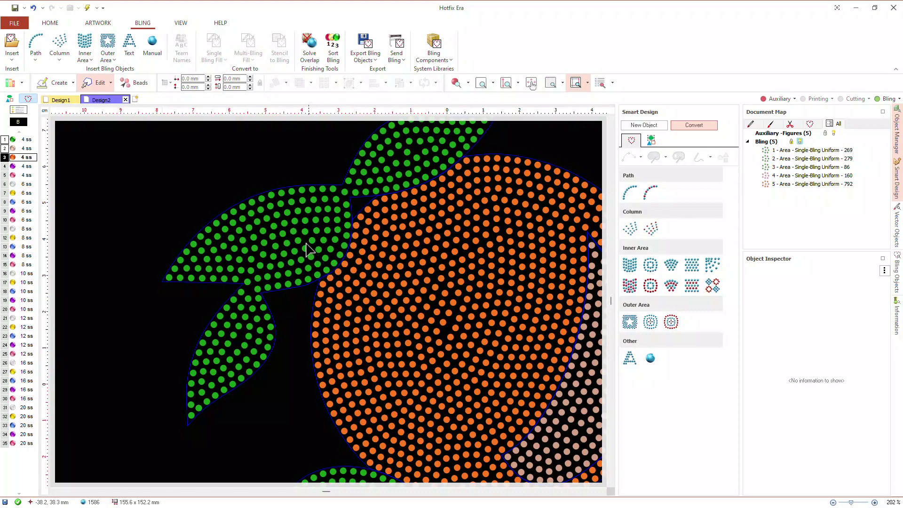
Step: Raise the border margin of the upper-left and bottom leaf areas to 1.5 mm
{"action": "left_click", "coordinate": [293, 236]}
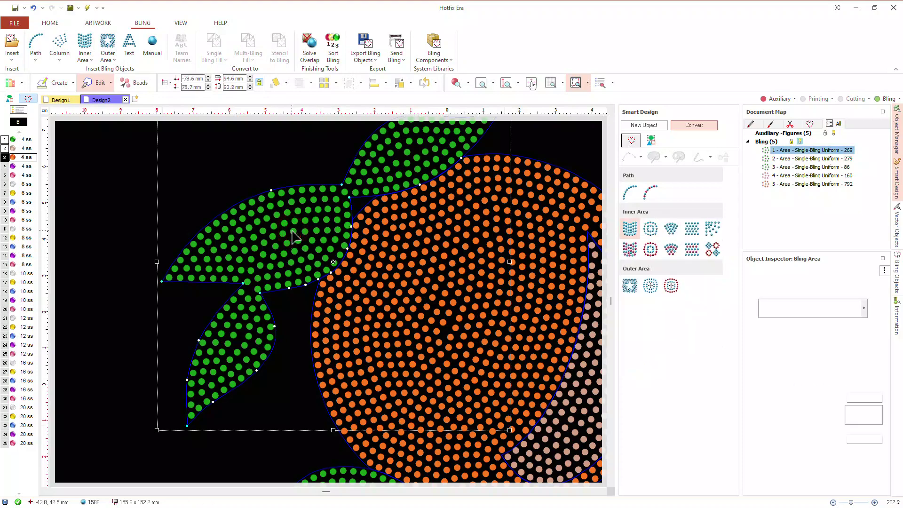
{"action": "left_click", "coordinate": [243, 56]}
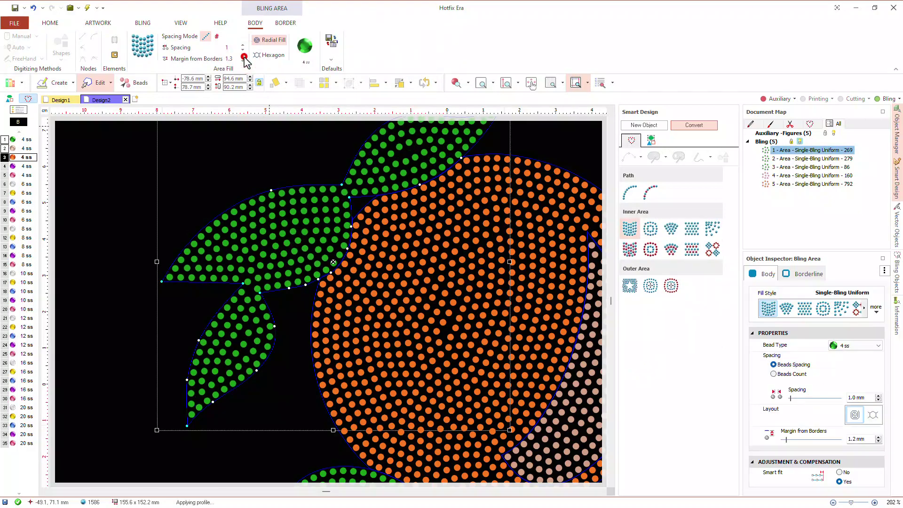
{"action": "left_click", "coordinate": [244, 56]}
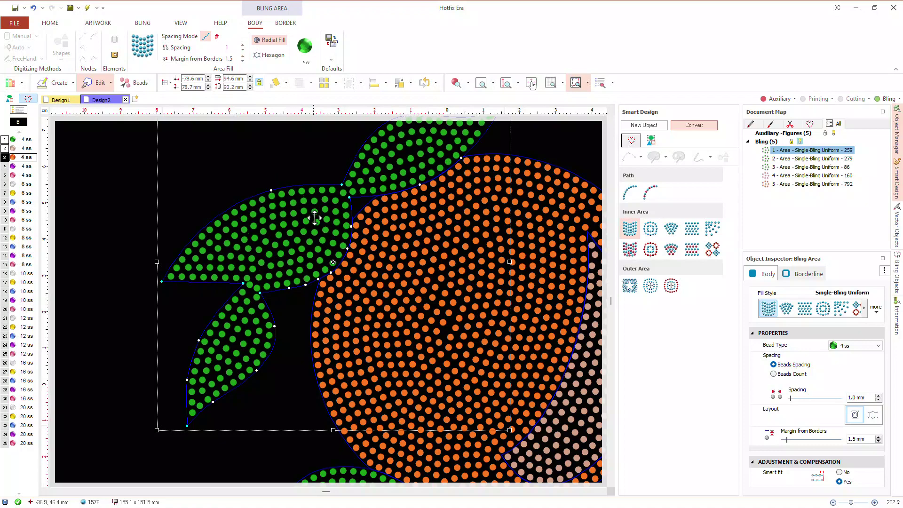
{"action": "scroll", "coordinate": [316, 220], "scroll_direction": "down", "scroll_amount": 3}
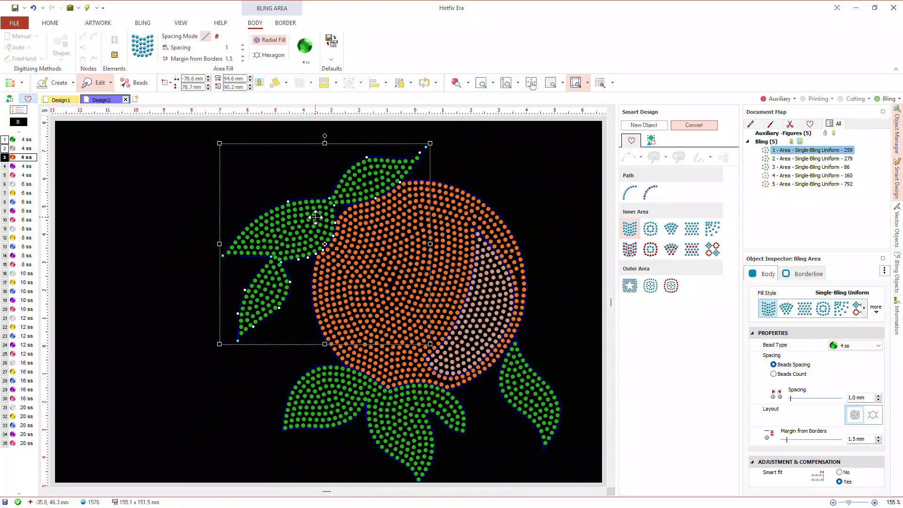
{"action": "scroll", "coordinate": [315, 219], "scroll_direction": "down", "scroll_amount": 2}
{"action": "scroll", "coordinate": [358, 321], "scroll_direction": "up", "scroll_amount": 2}
{"action": "scroll", "coordinate": [358, 321], "scroll_direction": "up", "scroll_amount": 3}
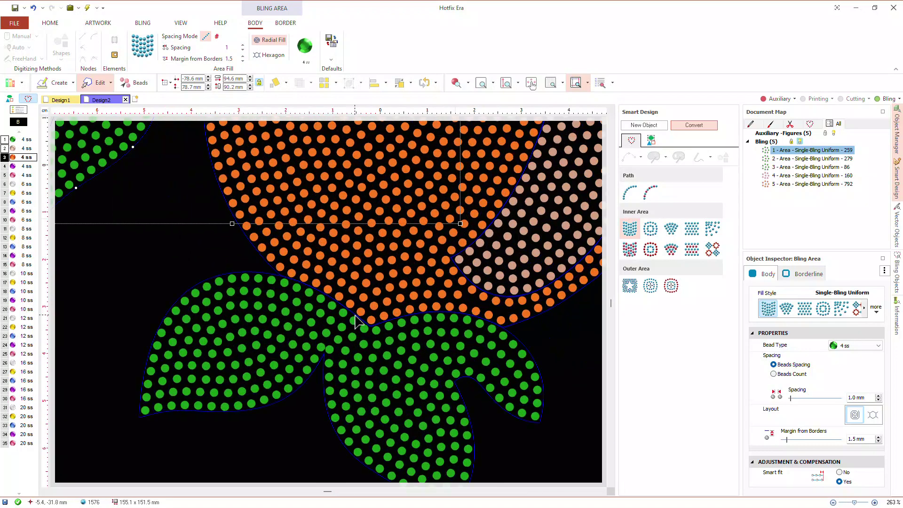
{"action": "left_click", "coordinate": [393, 344]}
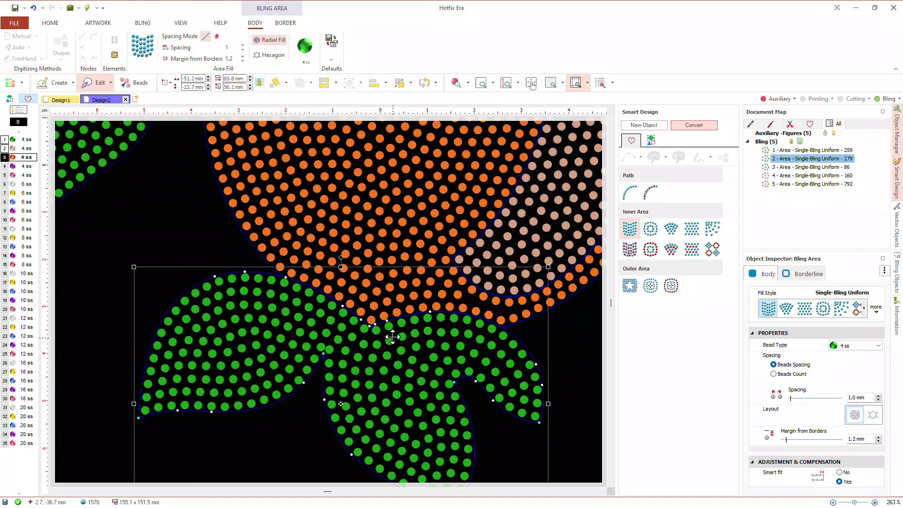
{"action": "left_click", "coordinate": [243, 62]}
{"action": "left_click", "coordinate": [243, 62]}
{"action": "left_click", "coordinate": [242, 63]}
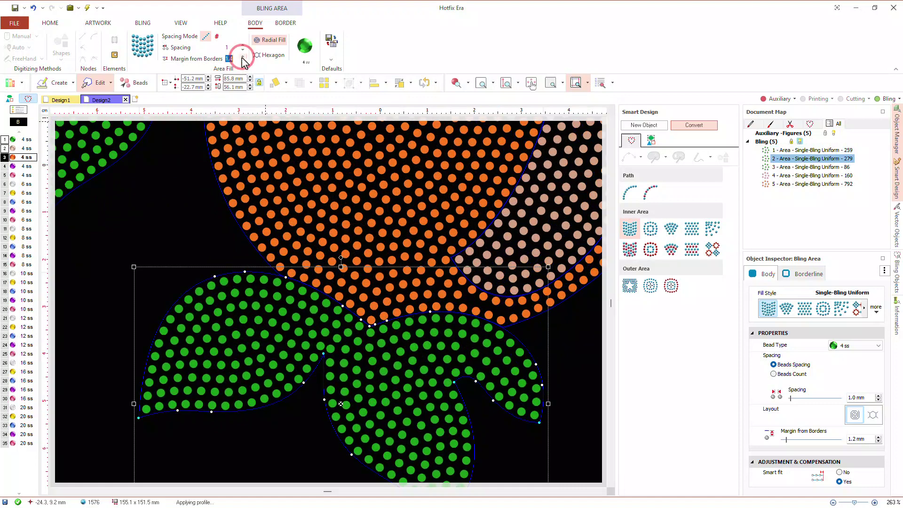
{"action": "left_click", "coordinate": [243, 55]}
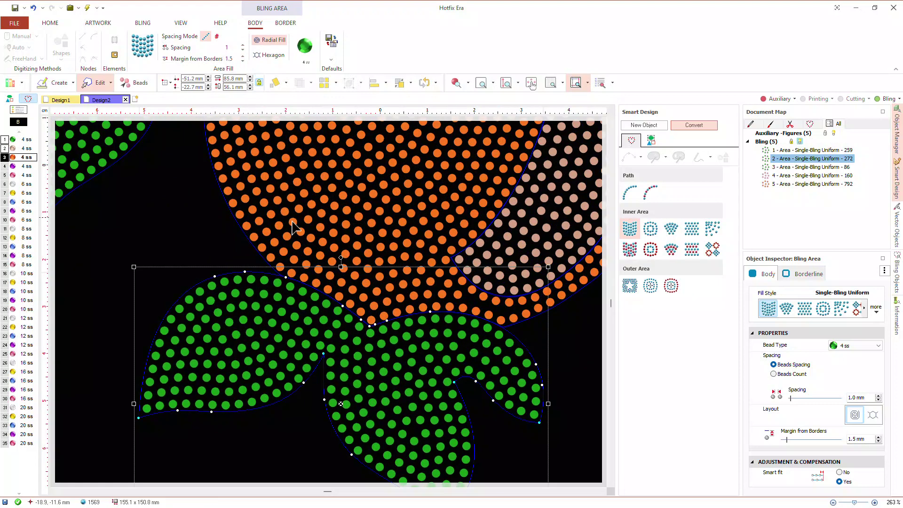
{"action": "scroll", "coordinate": [293, 238], "scroll_direction": "down", "scroll_amount": 2}
{"action": "scroll", "coordinate": [275, 234], "scroll_direction": "down", "scroll_amount": 1}
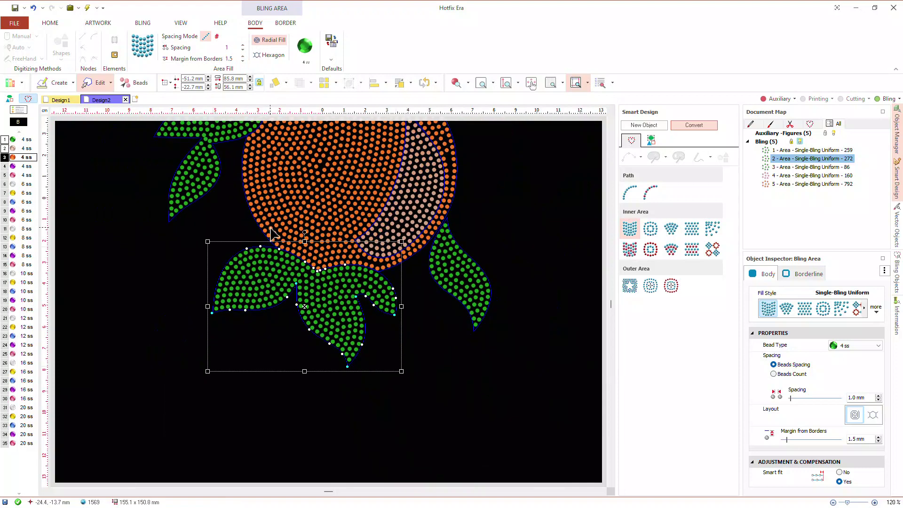
{"action": "scroll", "coordinate": [432, 201], "scroll_direction": "up", "scroll_amount": 1}
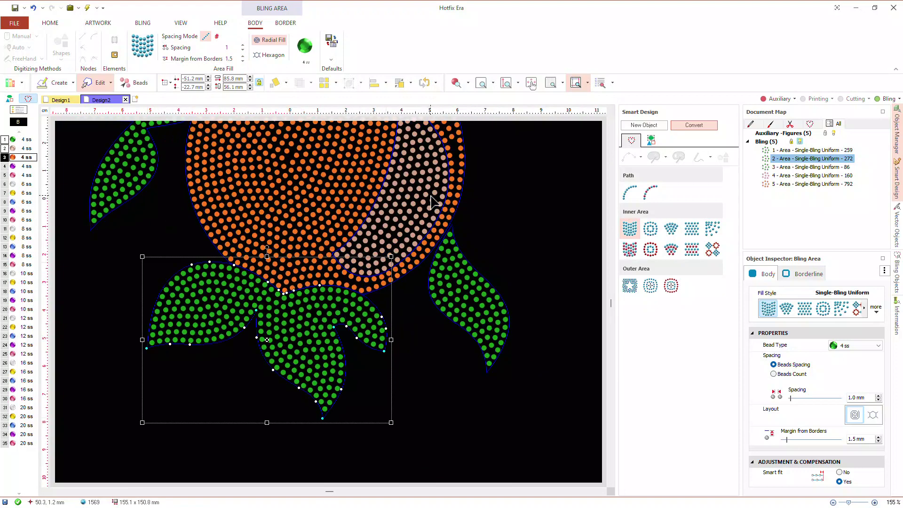
{"action": "scroll", "coordinate": [432, 202], "scroll_direction": "up", "scroll_amount": 1}
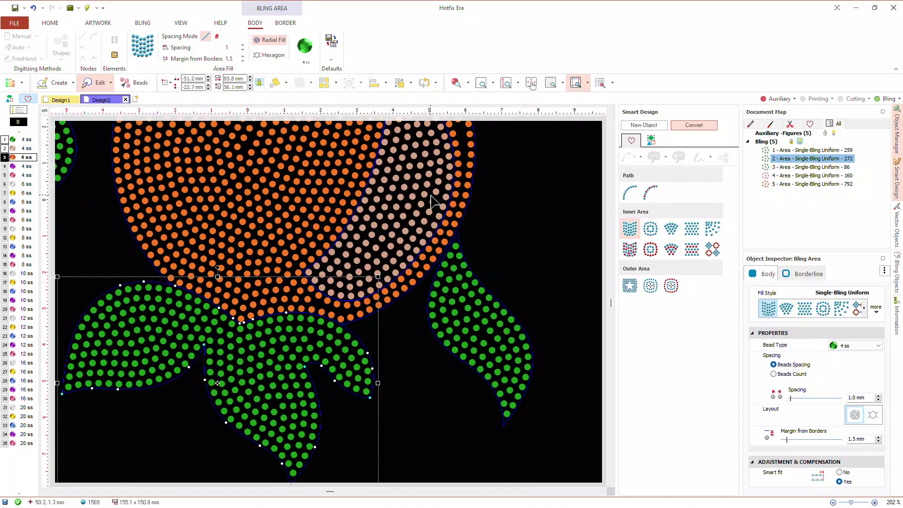
{"action": "scroll", "coordinate": [432, 201], "scroll_direction": "down", "scroll_amount": 1}
{"action": "scroll", "coordinate": [389, 171], "scroll_direction": "up", "scroll_amount": 3}
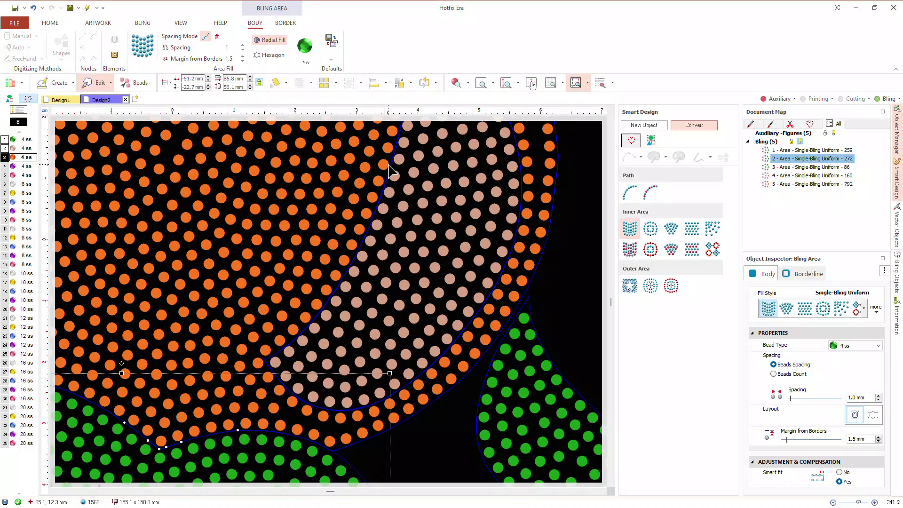
{"action": "scroll", "coordinate": [395, 173], "scroll_direction": "down", "scroll_amount": 2}
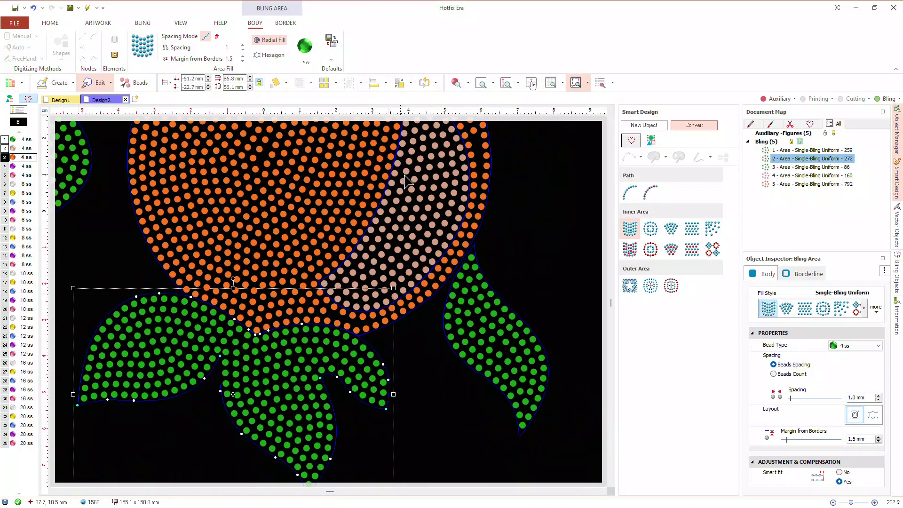
Step: Set the pale pink highlight area's border margin to 1.5 mm, leaving 152 stones
{"action": "left_click", "coordinate": [416, 186]}
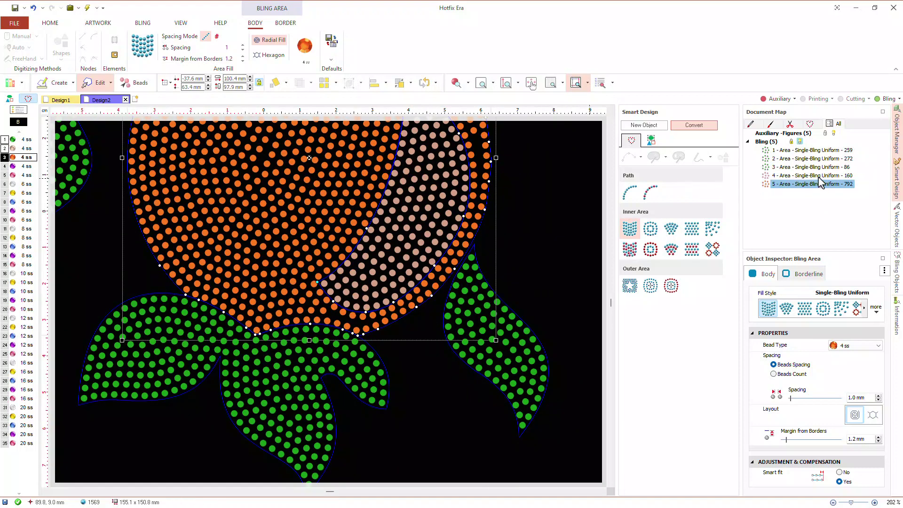
{"action": "left_click", "coordinate": [816, 176]}
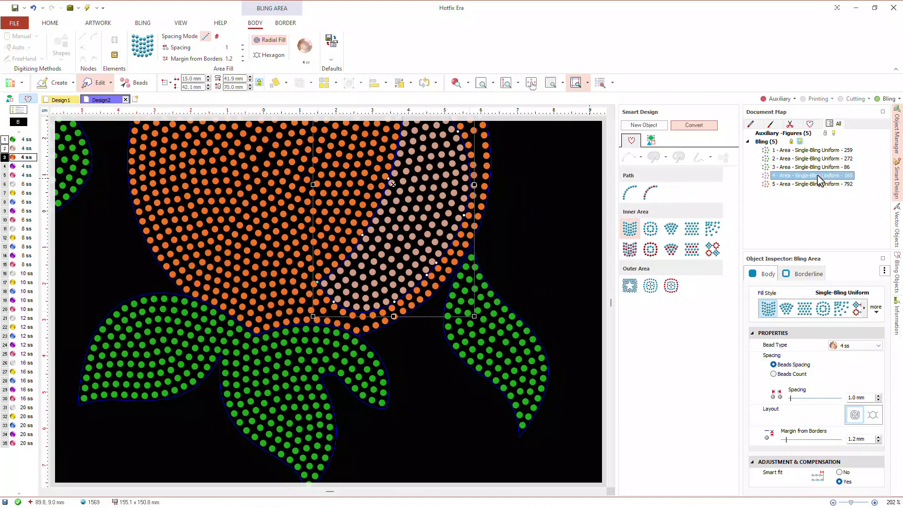
{"action": "left_click", "coordinate": [242, 55]}
{"action": "left_click", "coordinate": [243, 56]}
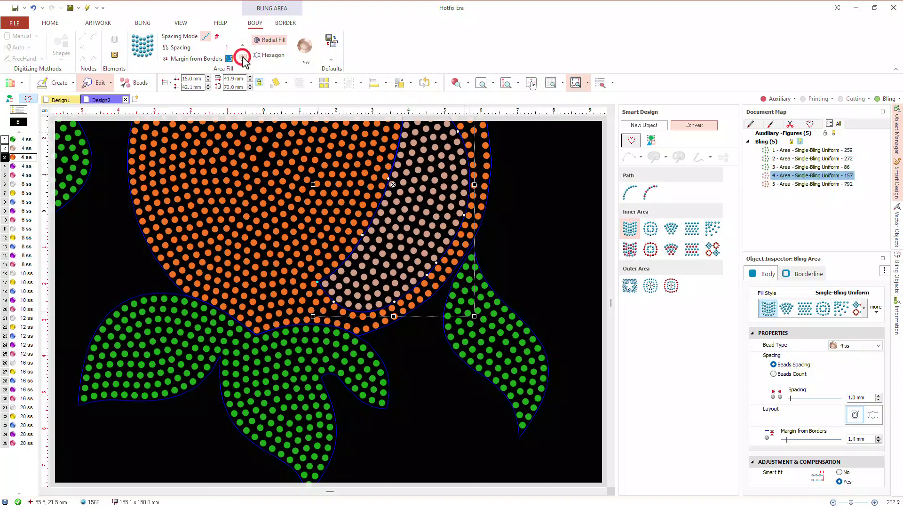
{"action": "left_click", "coordinate": [243, 56]}
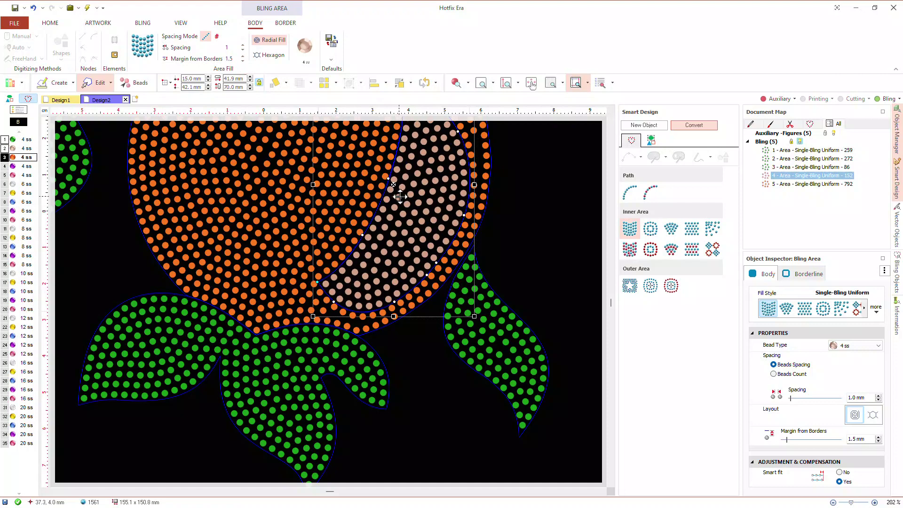
{"action": "left_click", "coordinate": [525, 193]}
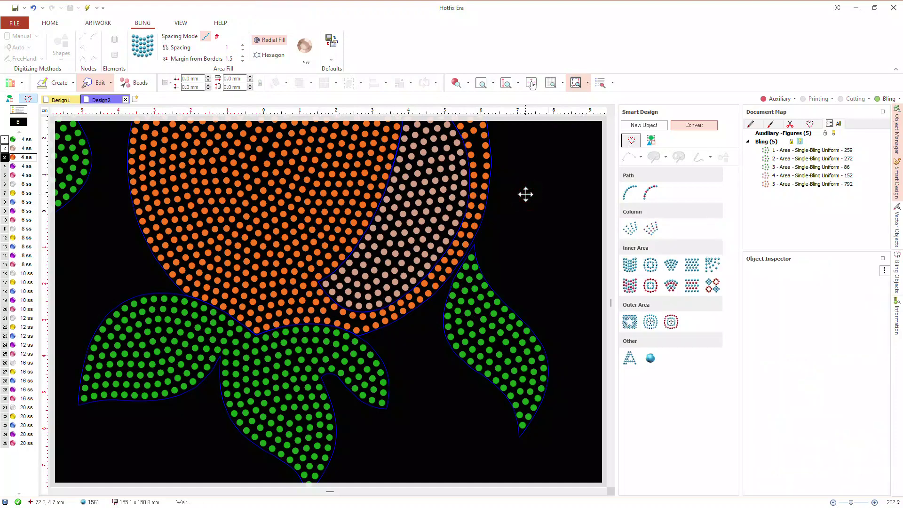
Step: Fit the whole orange design in simulated rhinestone view, then open the Hotfix Era online manual
{"action": "left_click", "coordinate": [505, 82]}
{"action": "left_click", "coordinate": [457, 83]}
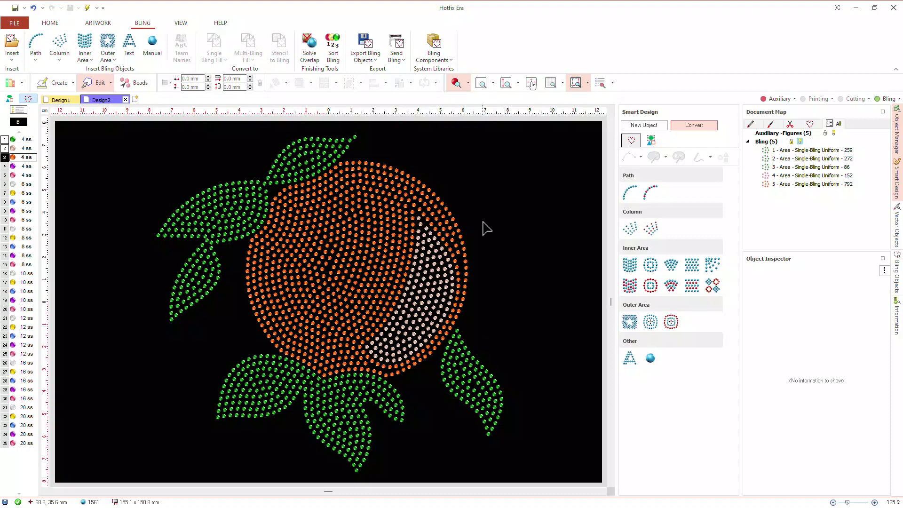
{"action": "left_click", "coordinate": [221, 23]}
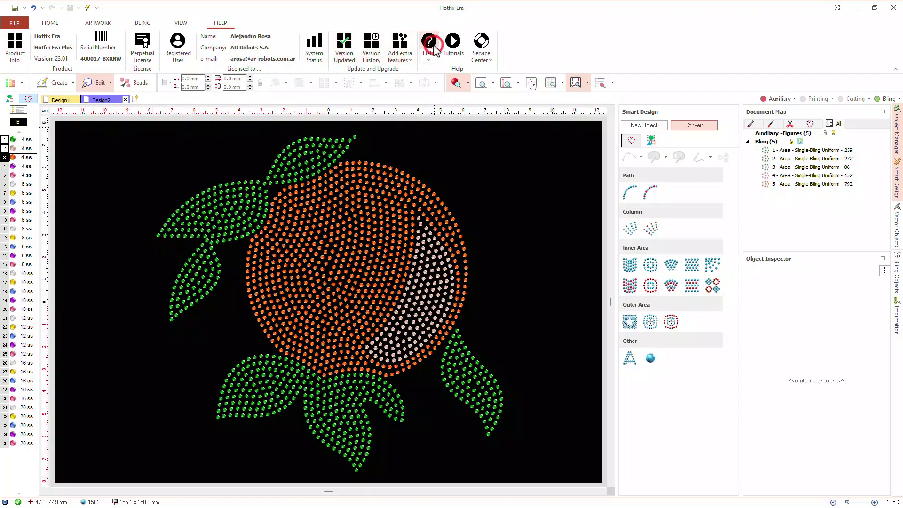
{"action": "left_click", "coordinate": [430, 43]}
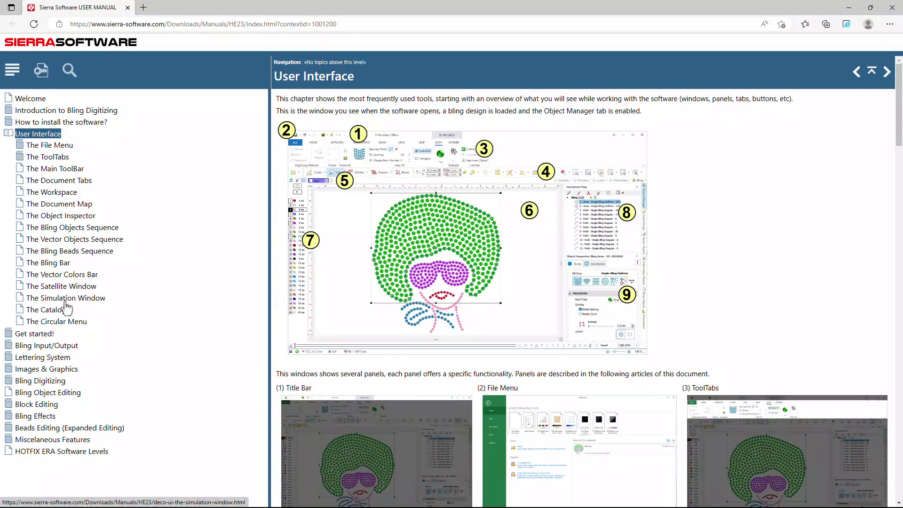
Step: Go through Bling Digitizing and Digitizing METHODS to the Digitizing from Vector Objects article
{"action": "left_click", "coordinate": [50, 381]}
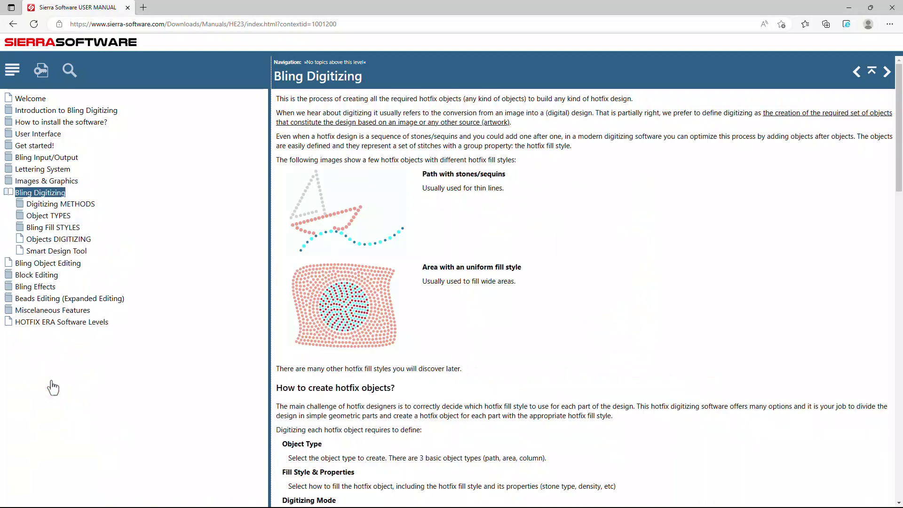
{"action": "left_click", "coordinate": [60, 205]}
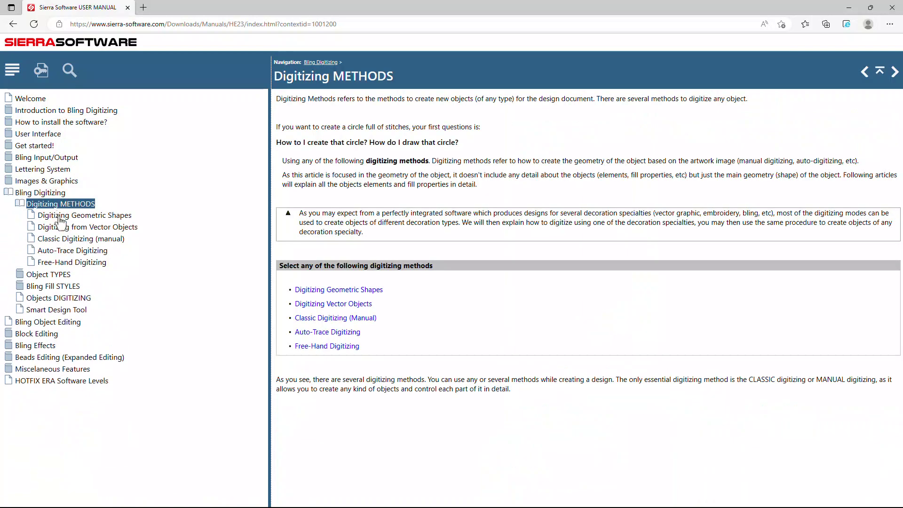
{"action": "left_click", "coordinate": [59, 217]}
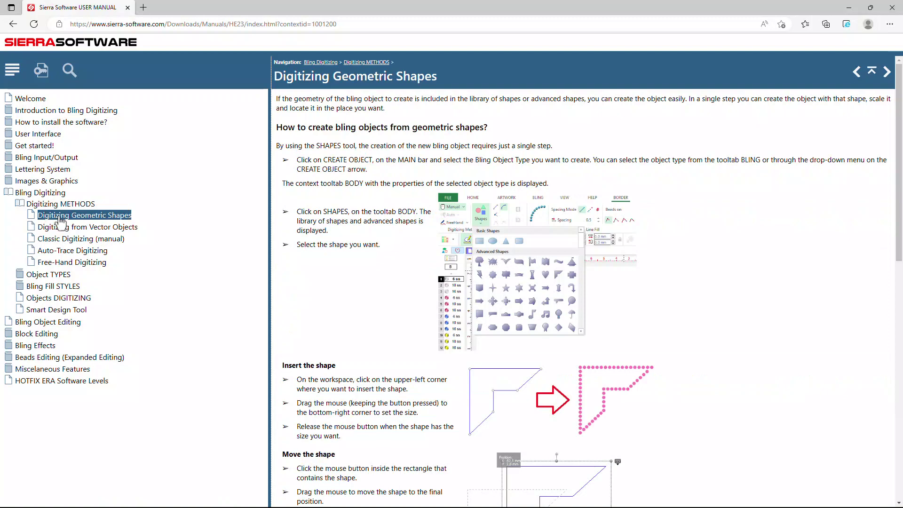
{"action": "left_click", "coordinate": [60, 227]}
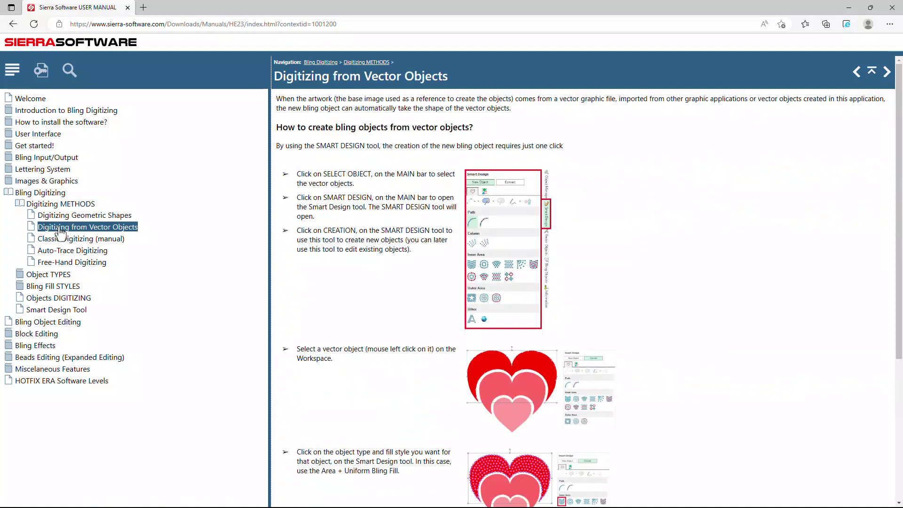